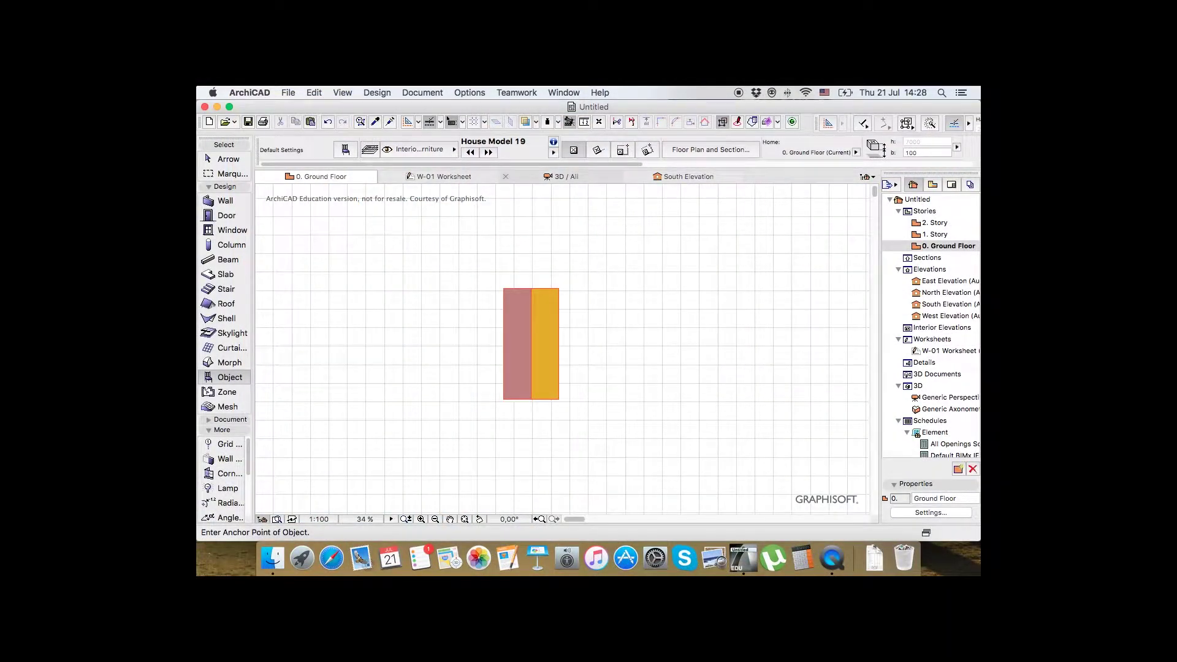
# Switch to the 3D / All window to view the placed house
pyautogui.click(566, 177)
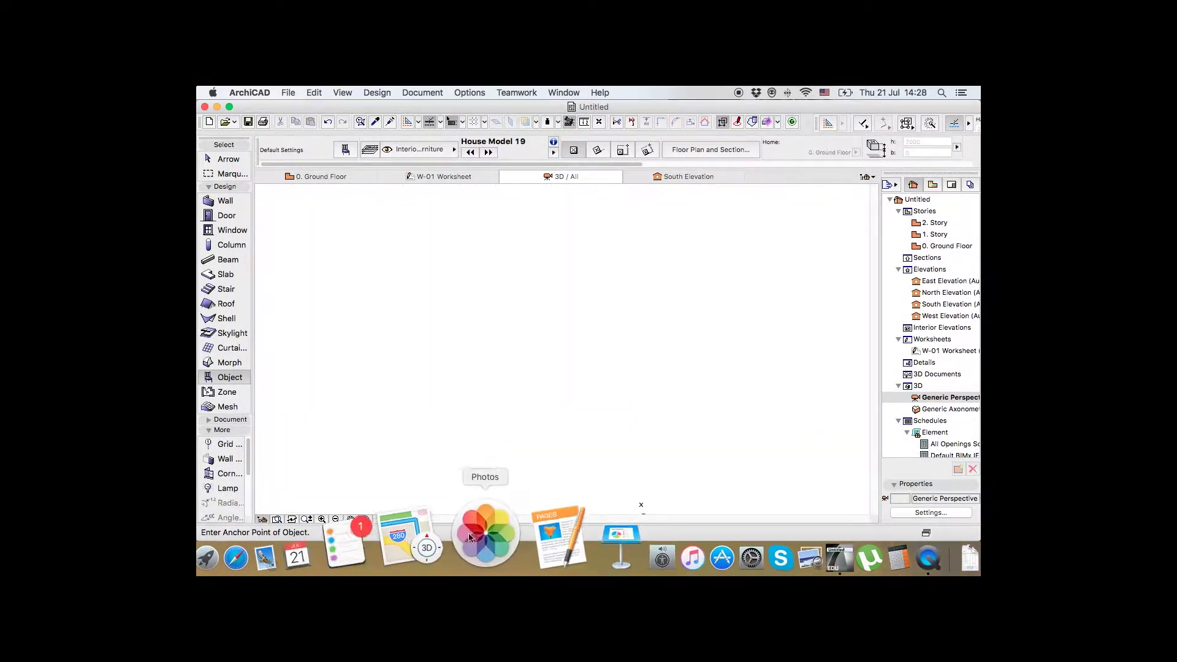
# Inspect the house from an angle in 3D, then return to the Ground Floor plan with the Mesh tool
pyautogui.press('super+F5')
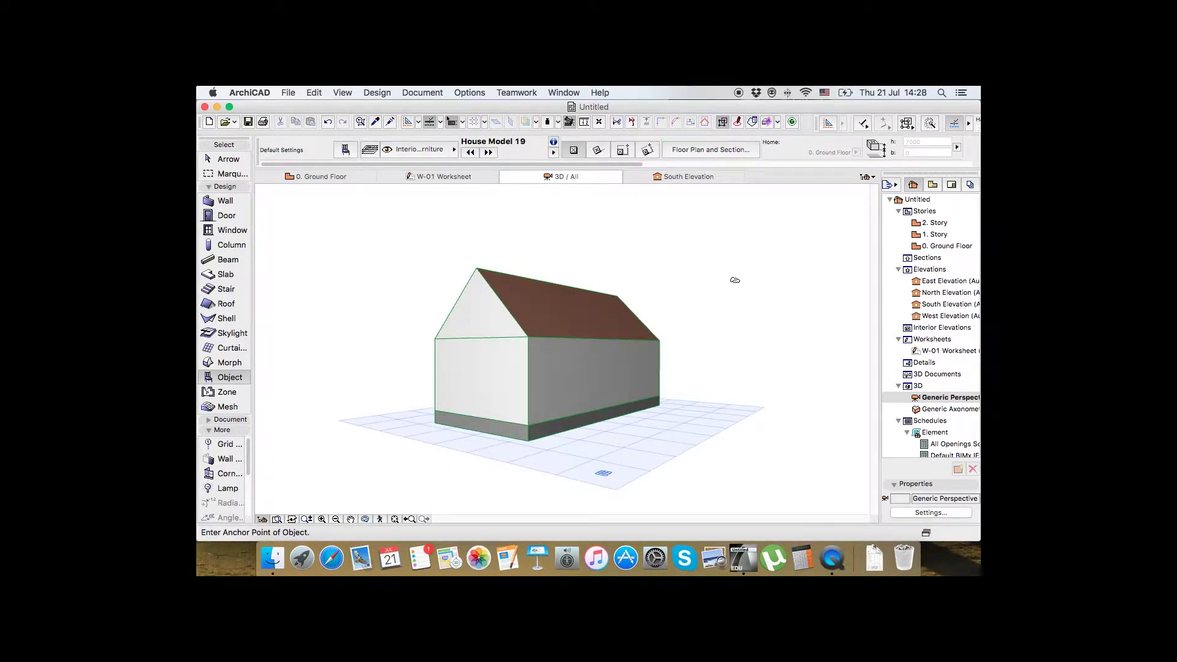
pyautogui.press('F5')
pyautogui.moveTo(779, 361); pyautogui.dragTo(541, 360)
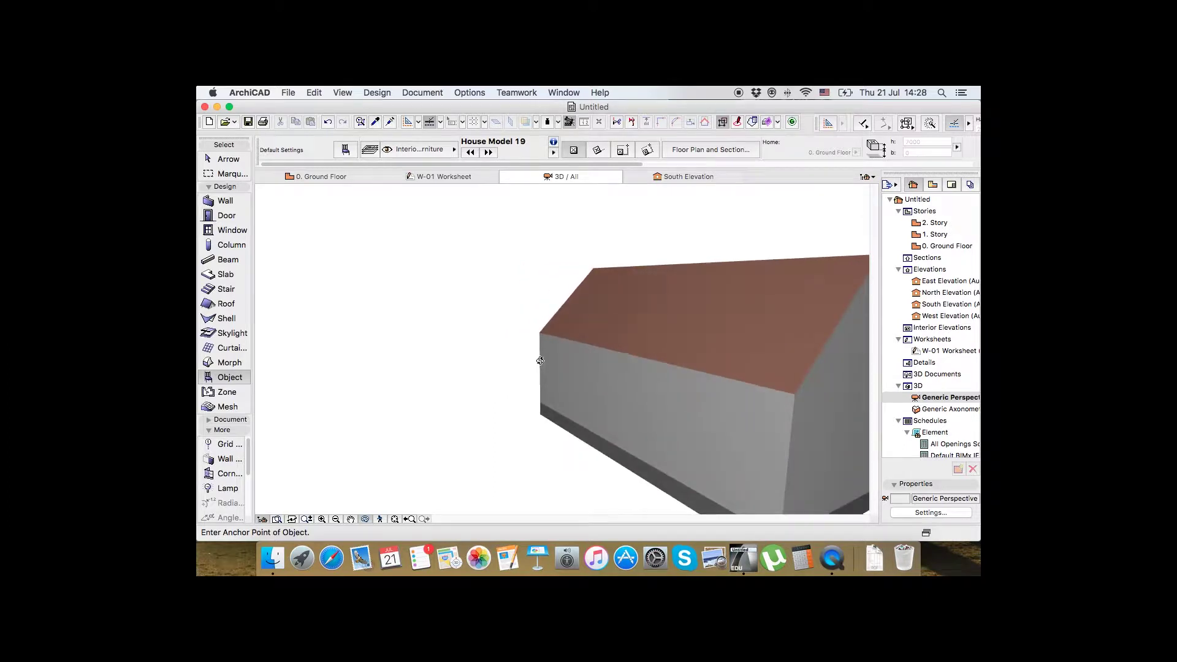
pyautogui.scroll(-5, 376, 323)
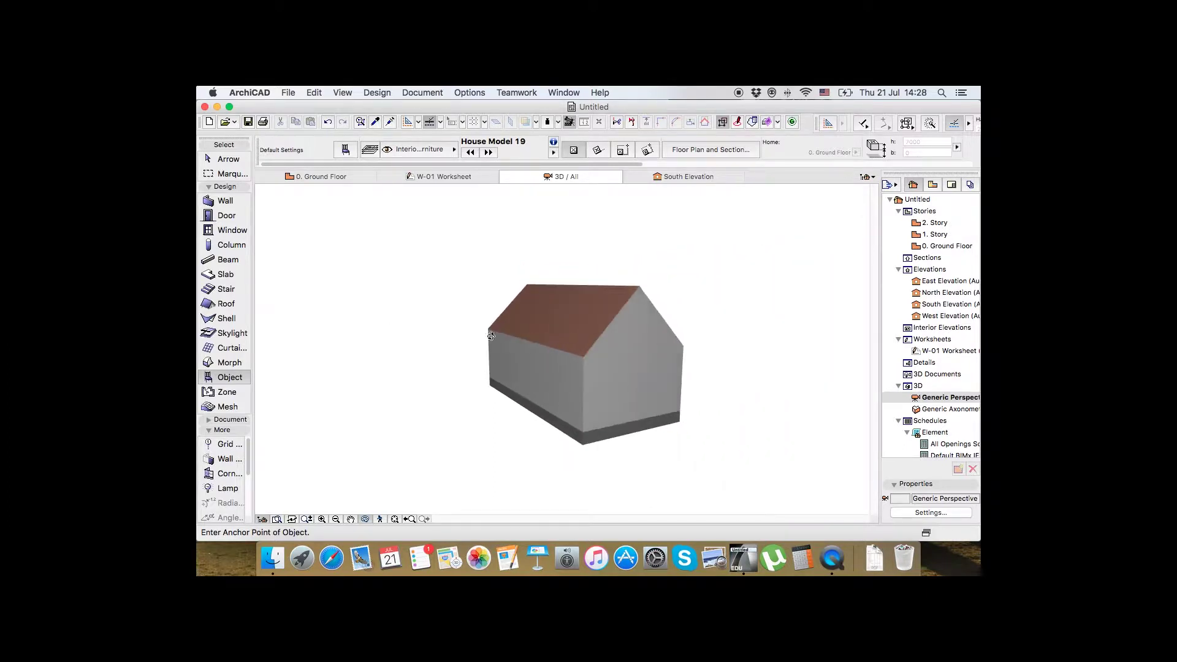
pyautogui.click(303, 177)
pyautogui.click(235, 408)
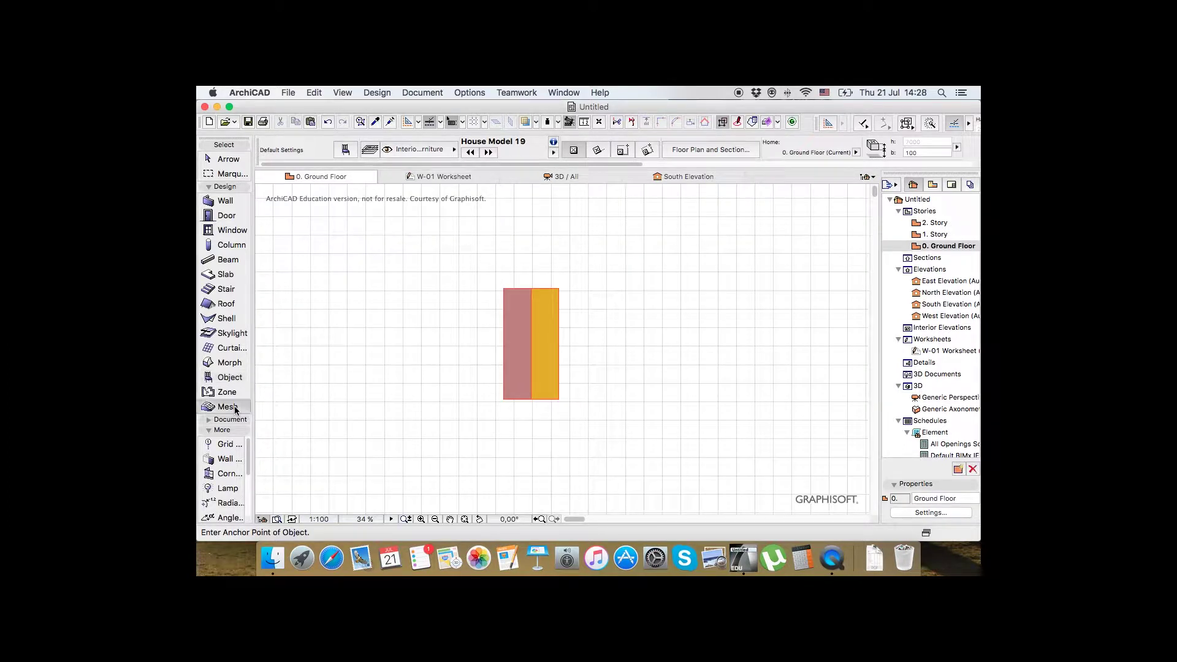
# Draw a rectangular terrain mesh enclosing the house
pyautogui.click(391, 209)
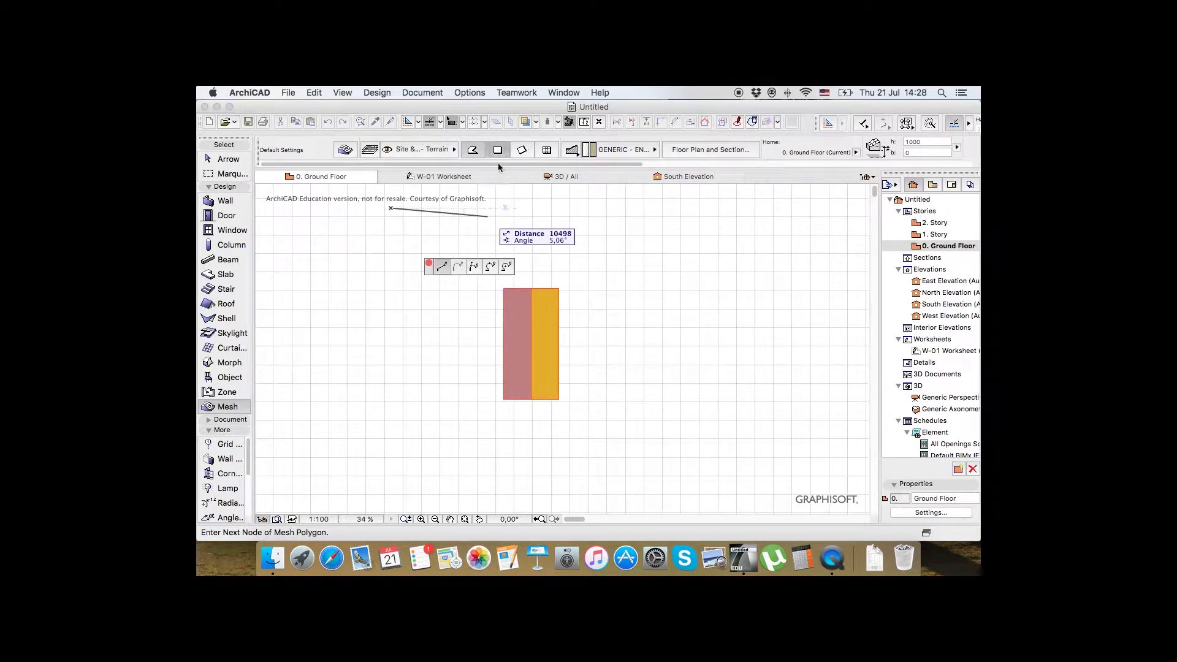
pyautogui.click(722, 485)
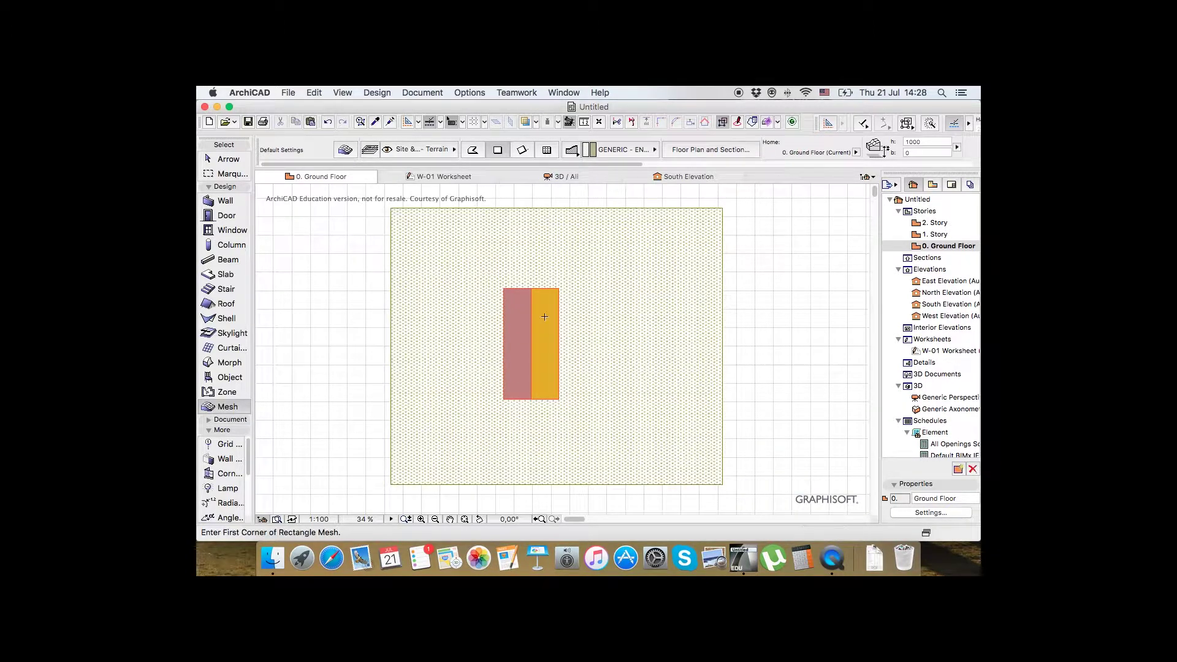
pyautogui.hotkey('shift', 'F1')
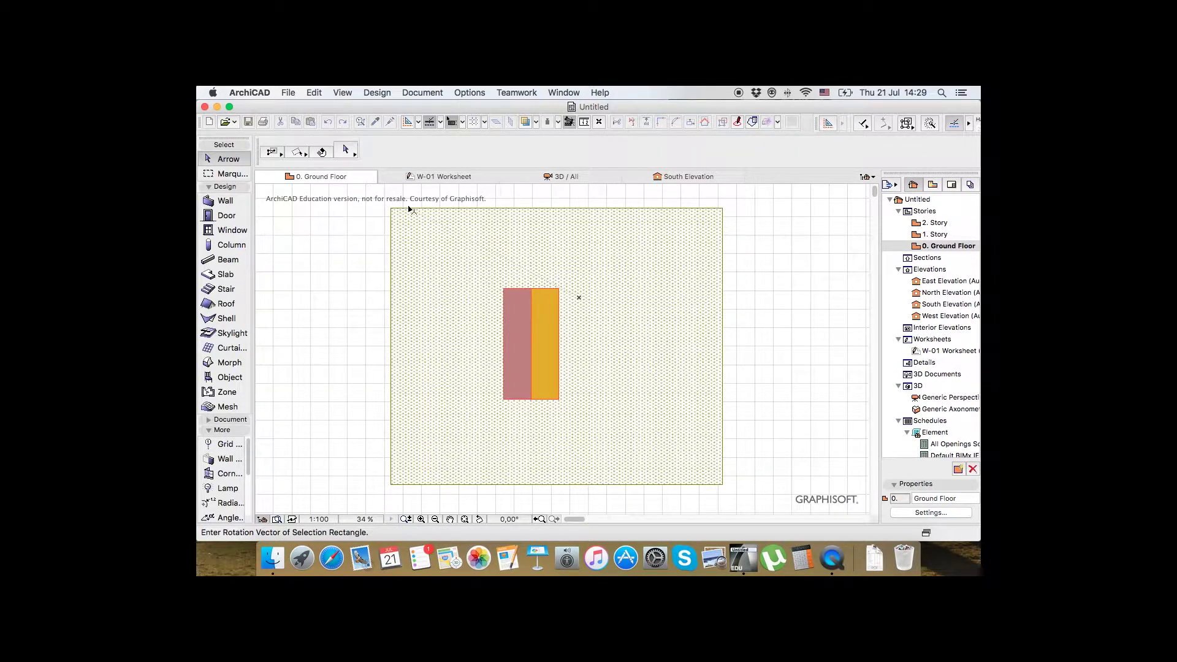
# Set the house object's elevation to 0 in its Object Settings
pyautogui.click(533, 324)
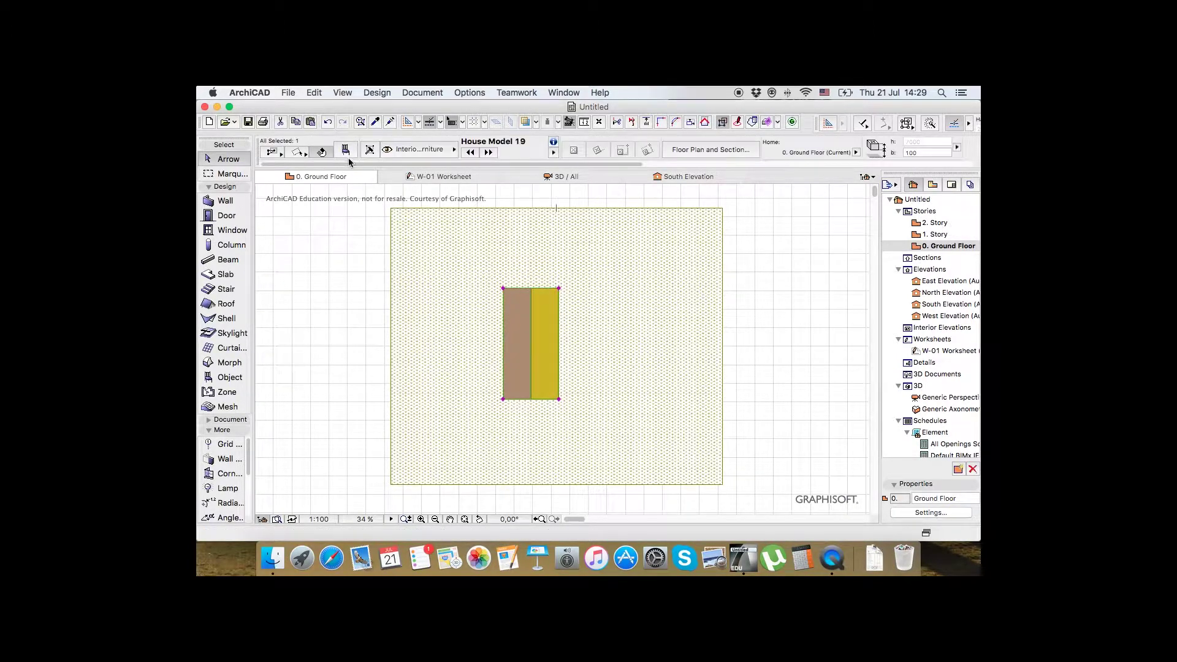
pyautogui.click(346, 150)
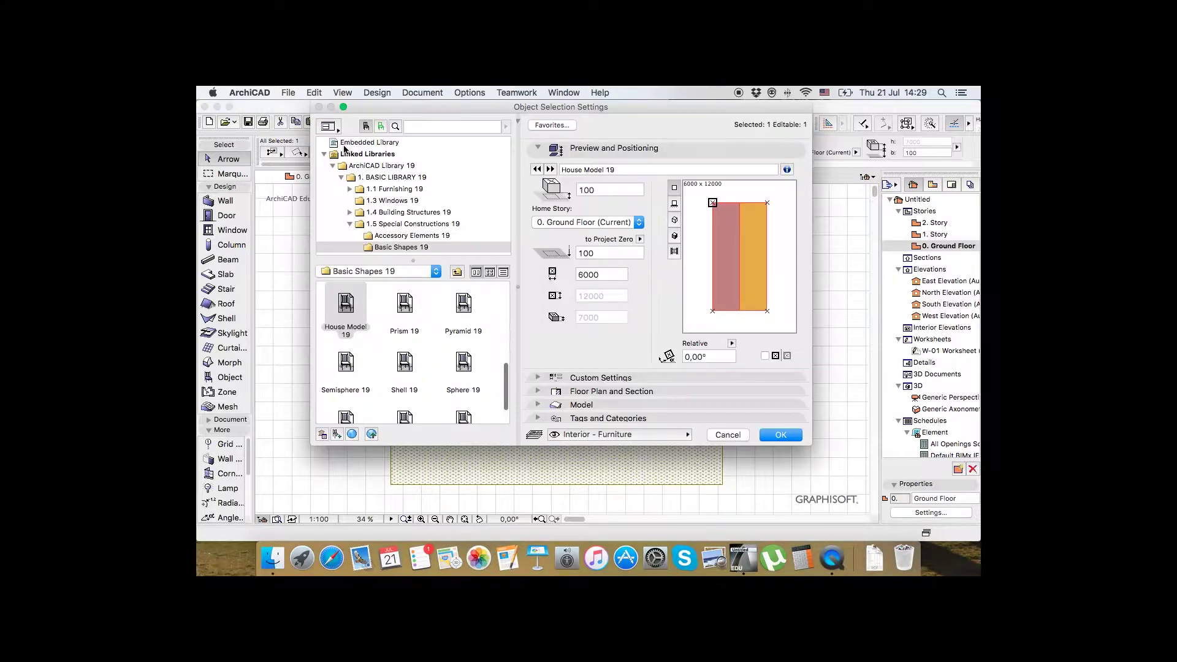
pyautogui.doubleClick(604, 192)
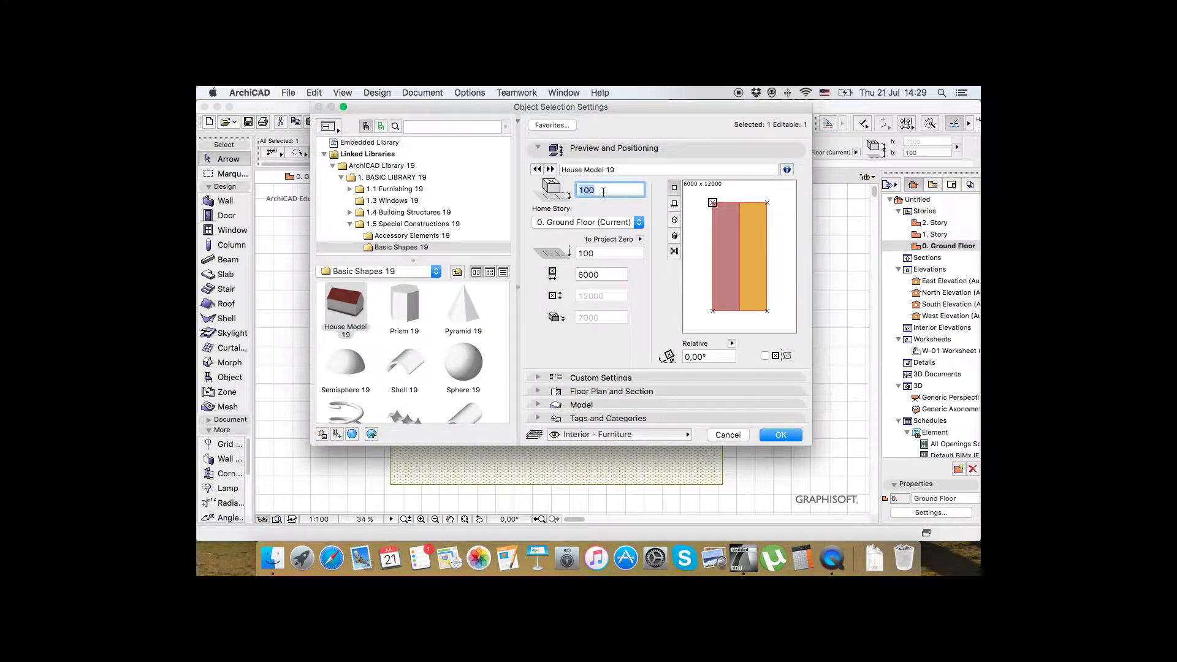
pyautogui.write('0')
pyautogui.press('Return')
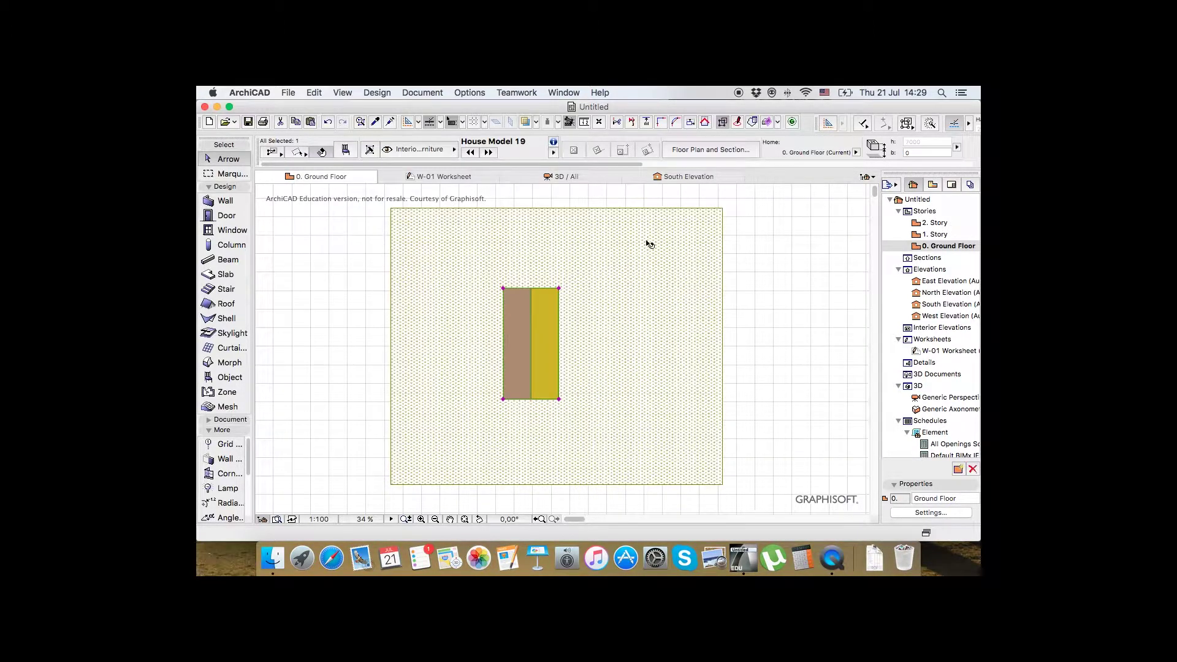
# Confirm the terrain mesh's settings and view the model in 3D / All
pyautogui.click(649, 244)
pyautogui.click(346, 151)
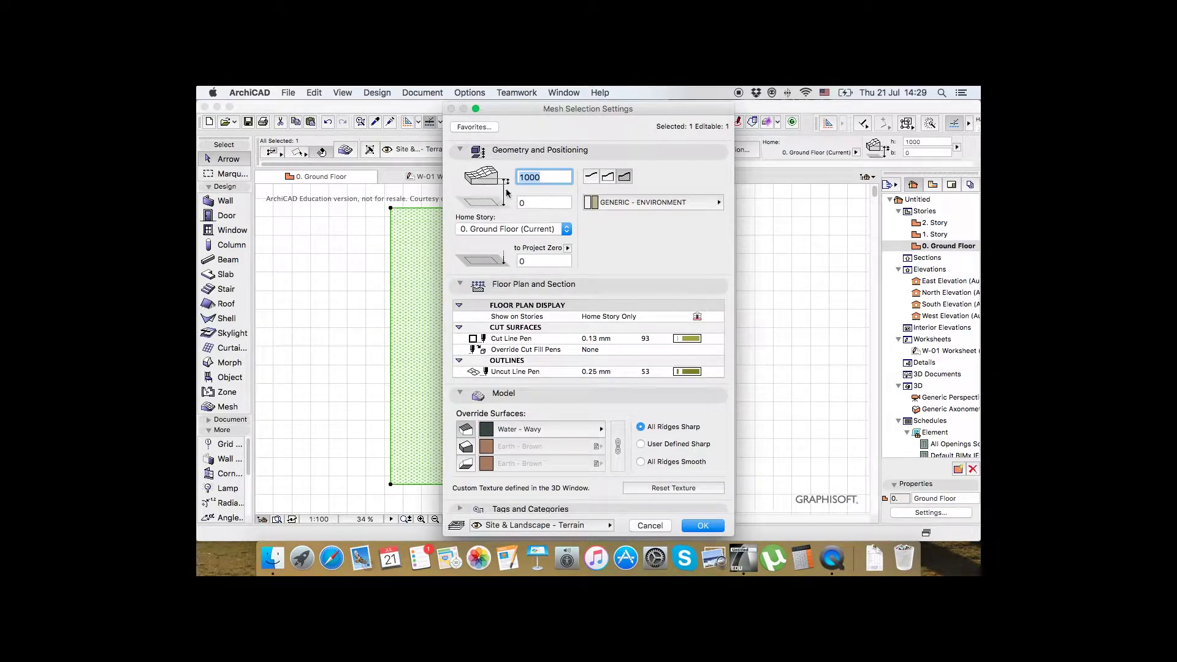
pyautogui.click(702, 525)
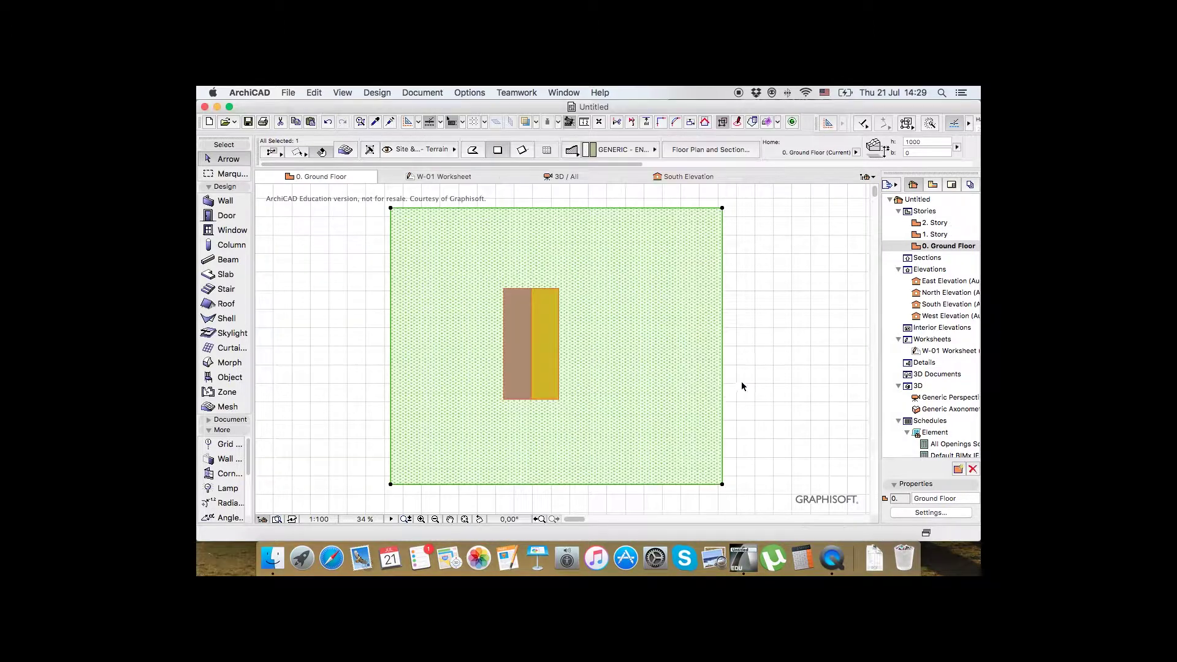
pyautogui.click(741, 385)
pyautogui.click(562, 177)
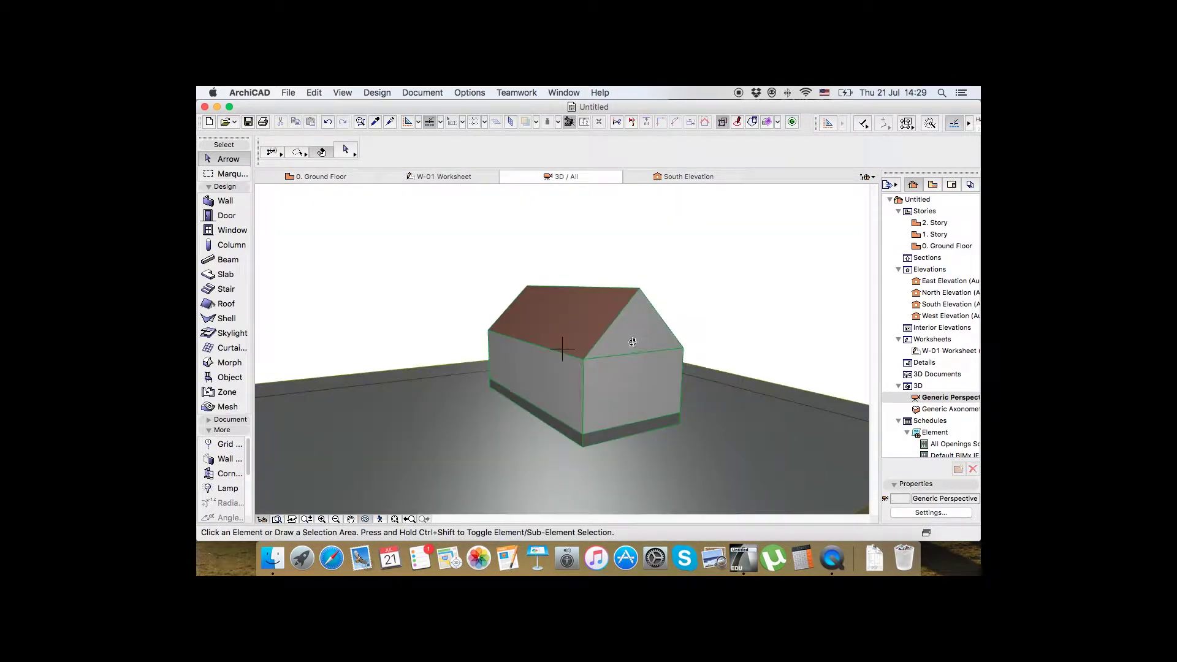
# Override the terrain mesh's top surface to Grass - Green, then return to the plan
pyautogui.keyDown('shift'); pyautogui.moveTo(719, 406); pyautogui.dragTo(497, 415, button='middle'); pyautogui.keyUp('shift')
pyautogui.keyDown('shift'); pyautogui.moveTo(367, 315); pyautogui.dragTo(428, 301, button='middle'); pyautogui.keyUp('shift')
pyautogui.click(616, 359)
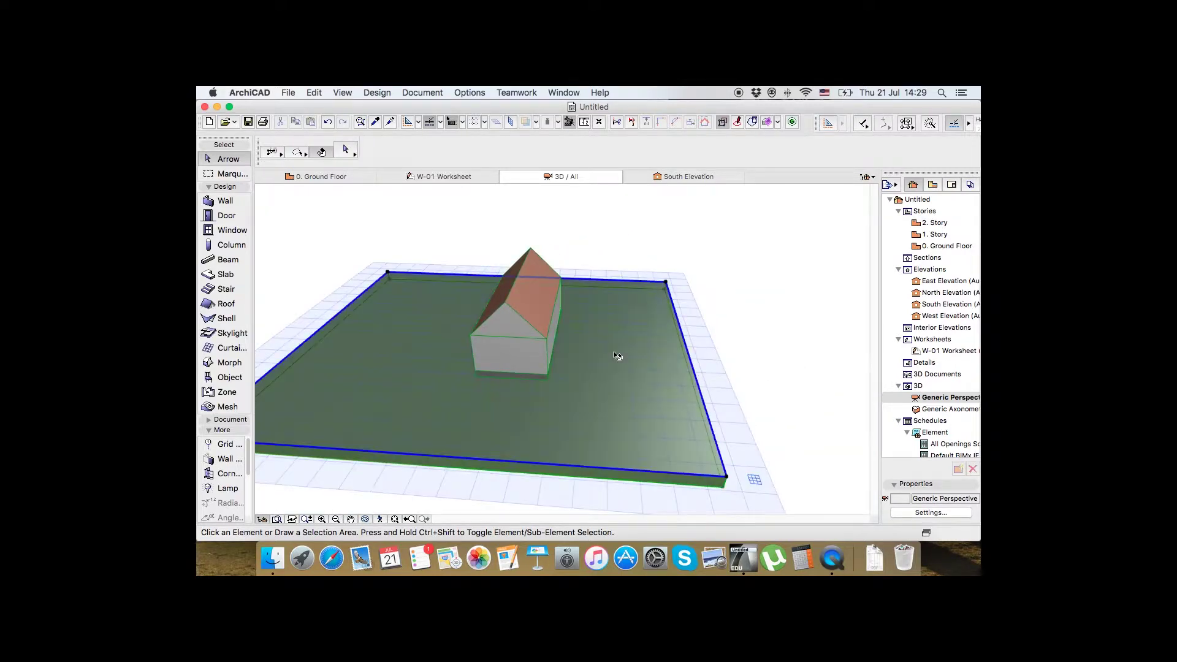
pyautogui.hscroll(10, 825, 155)
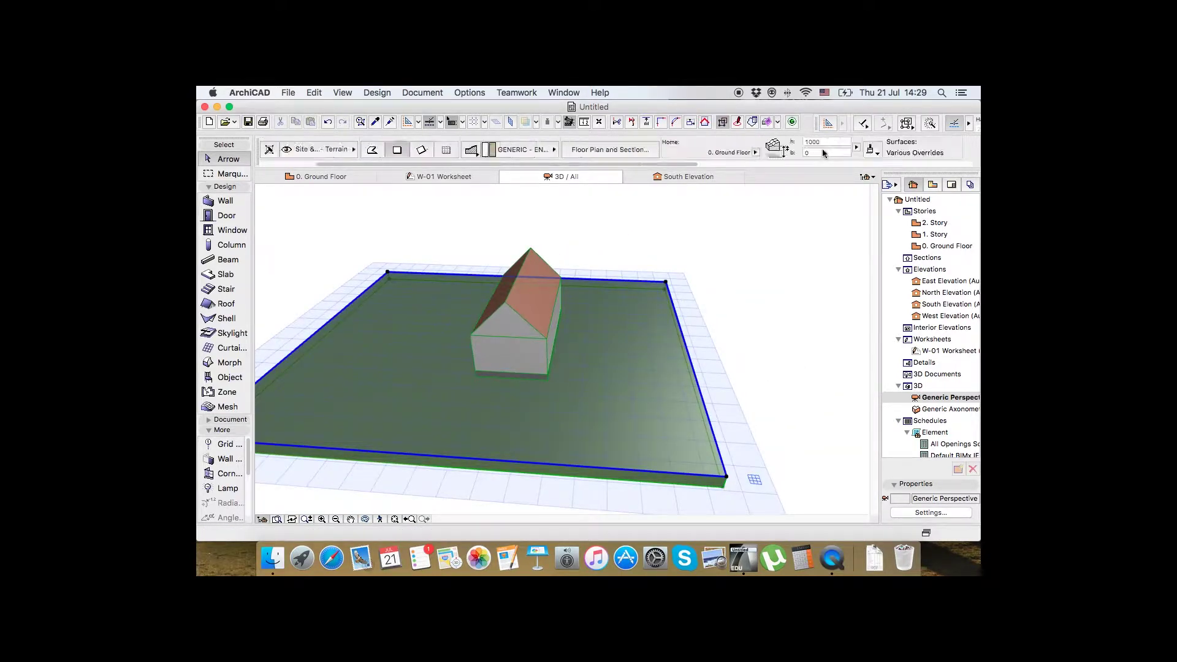
pyautogui.click(472, 150)
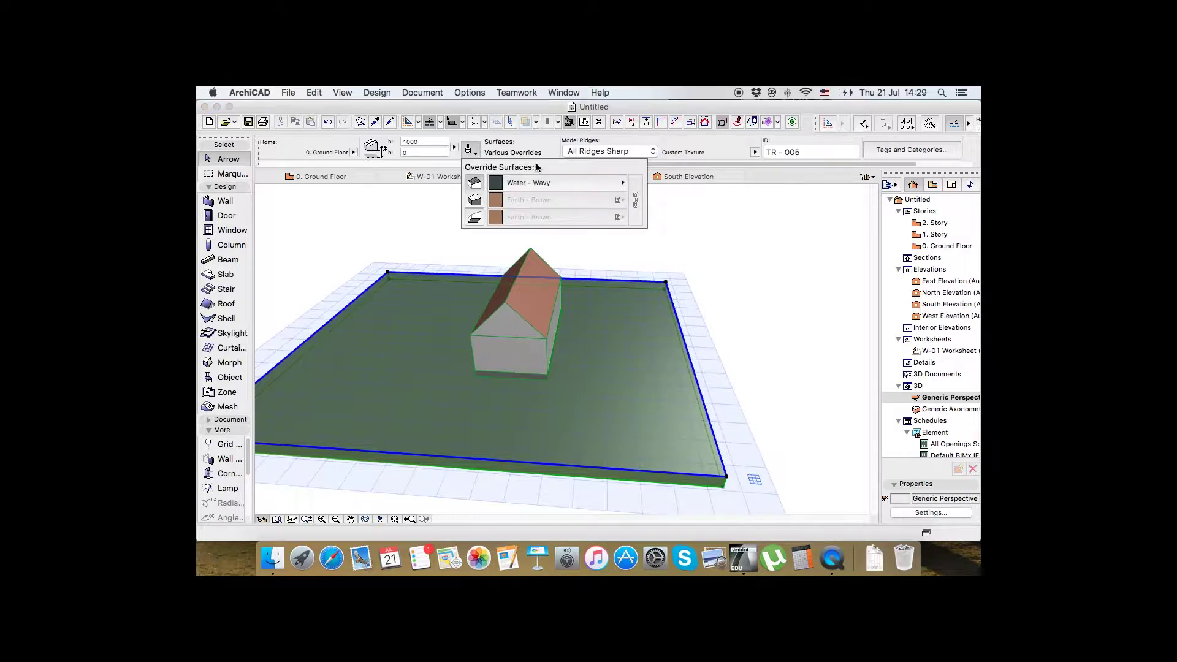
pyautogui.click(555, 182)
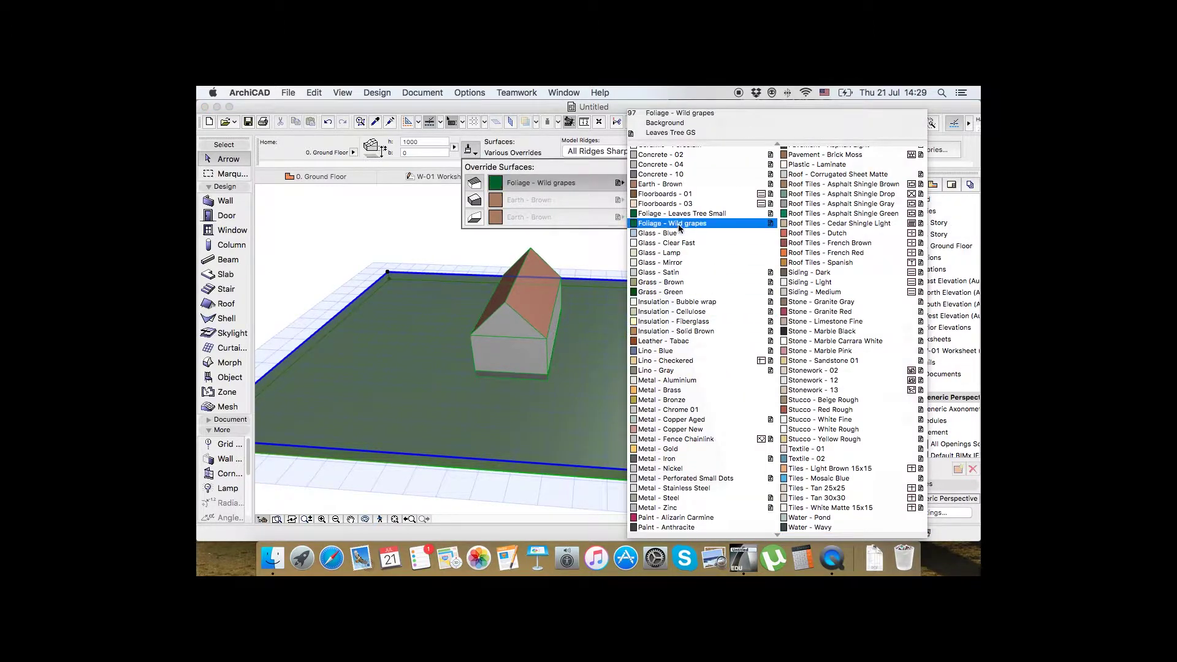
pyautogui.click(673, 292)
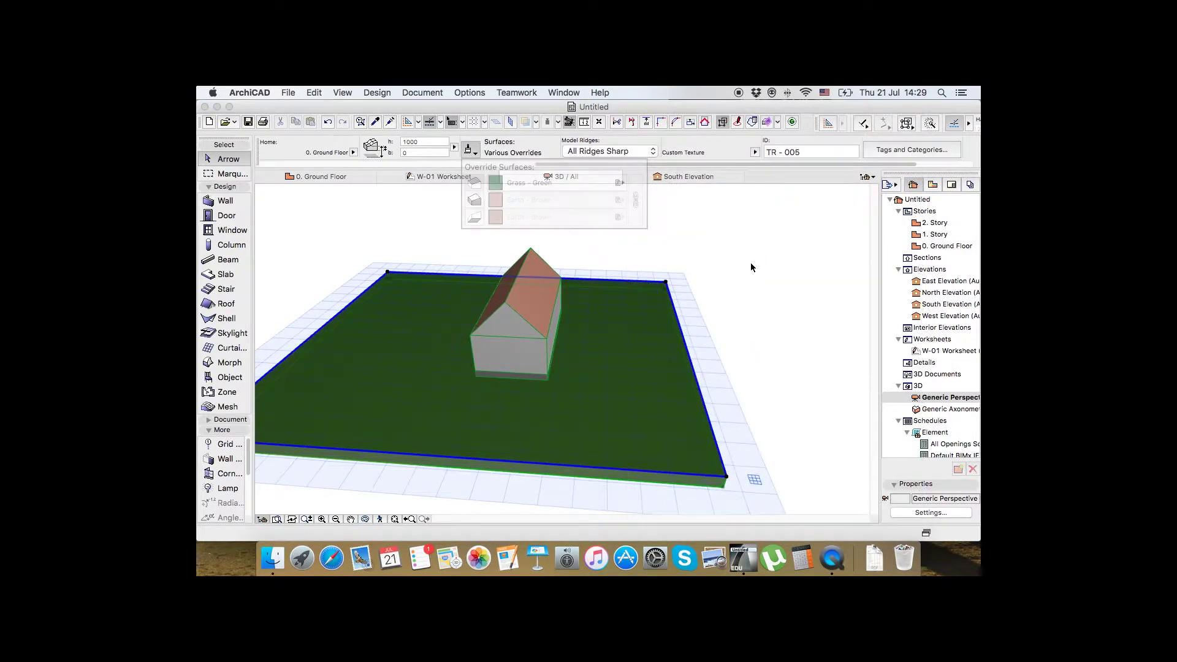
pyautogui.click(767, 281)
pyautogui.keyDown('shift'); pyautogui.moveTo(759, 278); pyautogui.dragTo(720, 346, button='middle'); pyautogui.keyUp('shift')
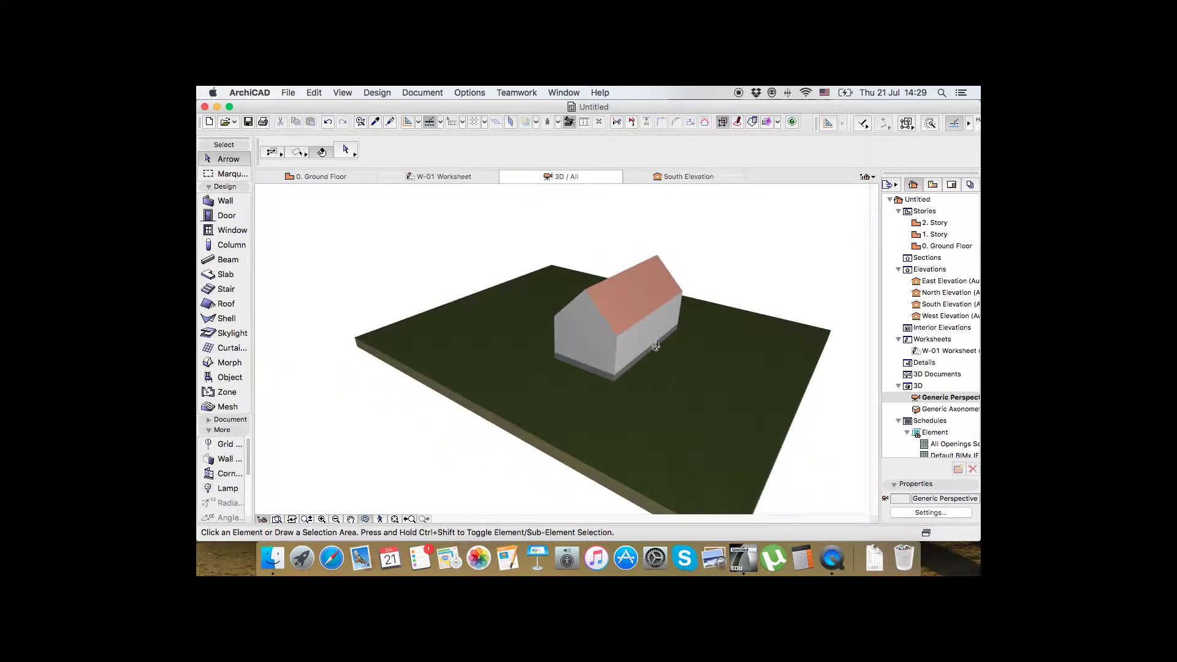
pyautogui.click(352, 179)
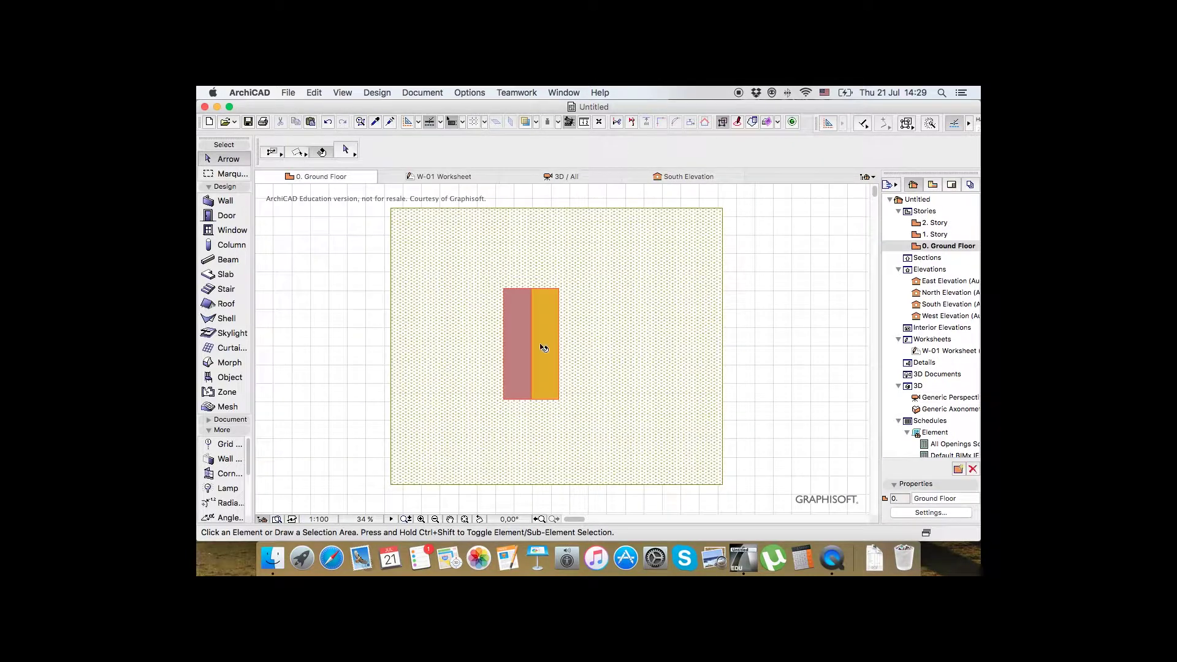
# Rotate the house 90° and move it up near the terrain mesh's top edge
pyautogui.click(533, 335)
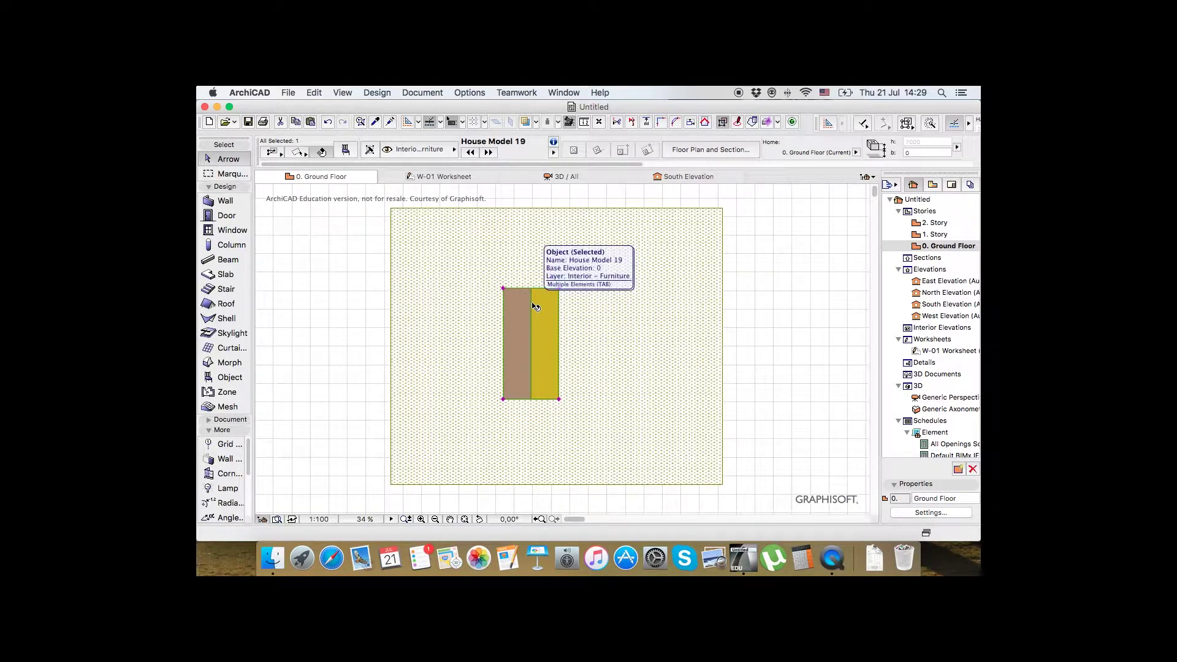
pyautogui.press('super+e')
pyautogui.click(531, 303)
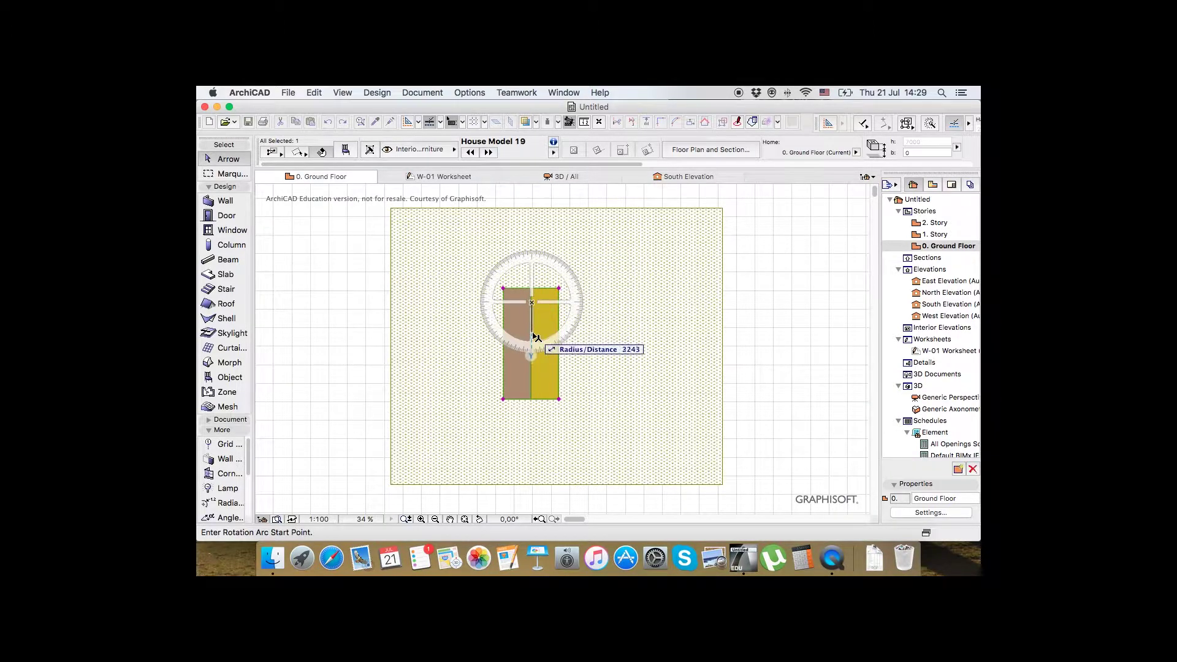
pyautogui.click(532, 333)
pyautogui.click(674, 301)
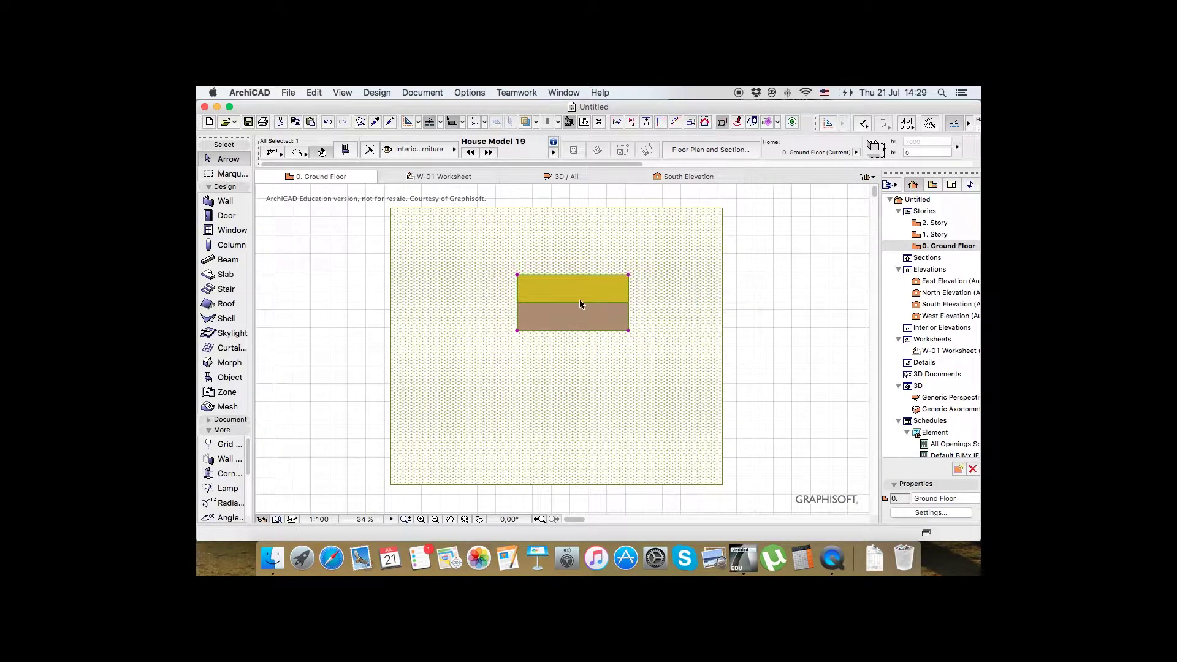
pyautogui.moveTo(575, 303); pyautogui.dragTo(549, 265)
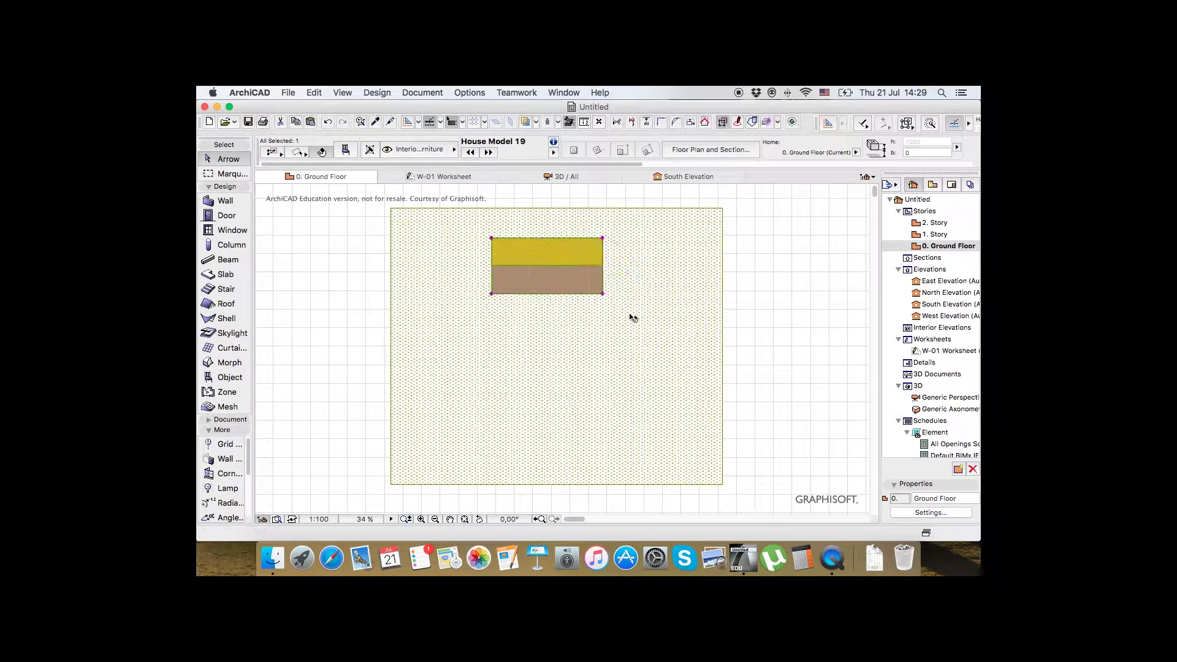
pyautogui.click(786, 309)
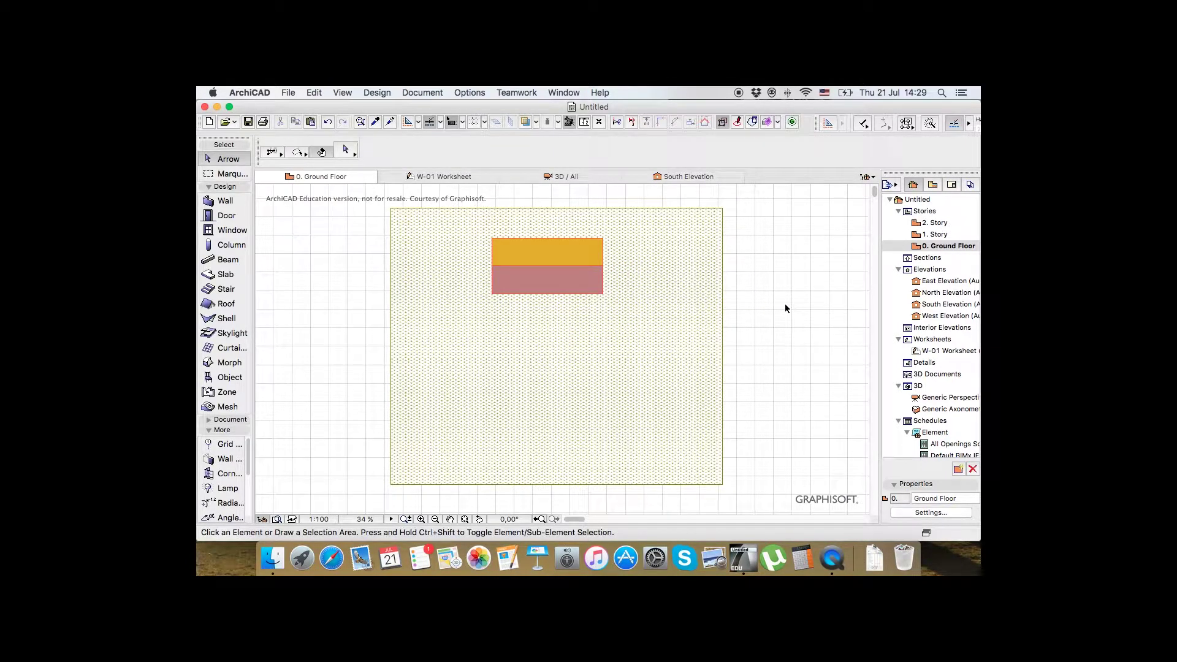
# Pick the Spline tool and check the contour map on the W-01 Worksheet
pyautogui.click(227, 420)
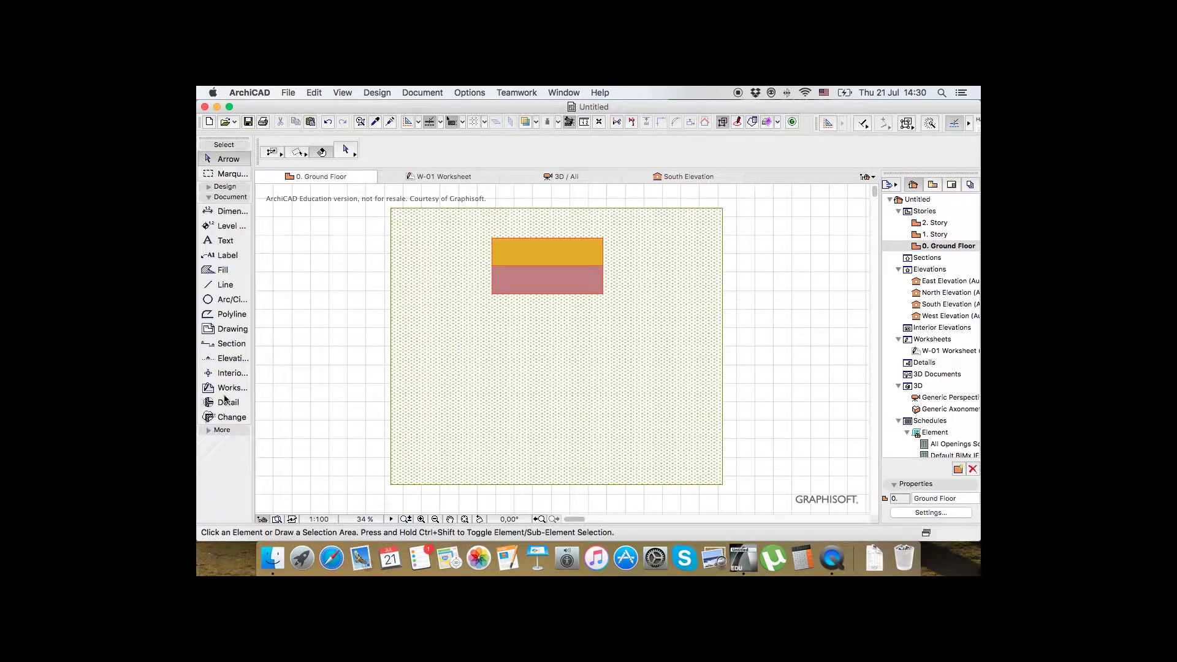
pyautogui.click(222, 430)
pyautogui.click(228, 310)
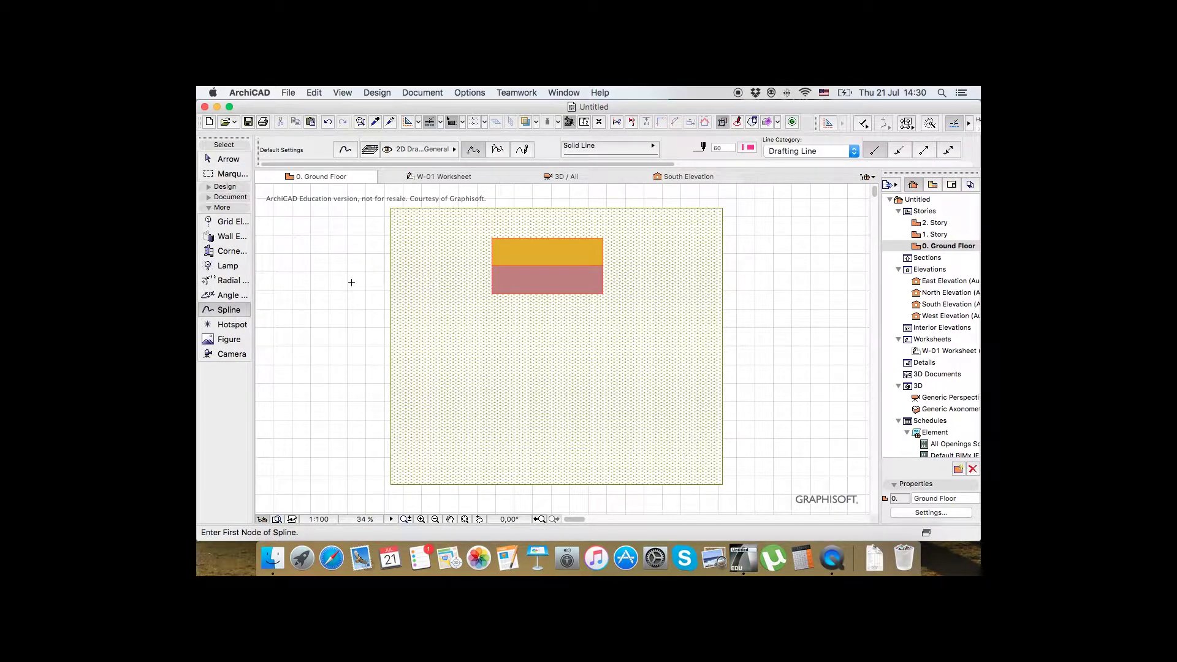
pyautogui.scroll(-3, 351, 282)
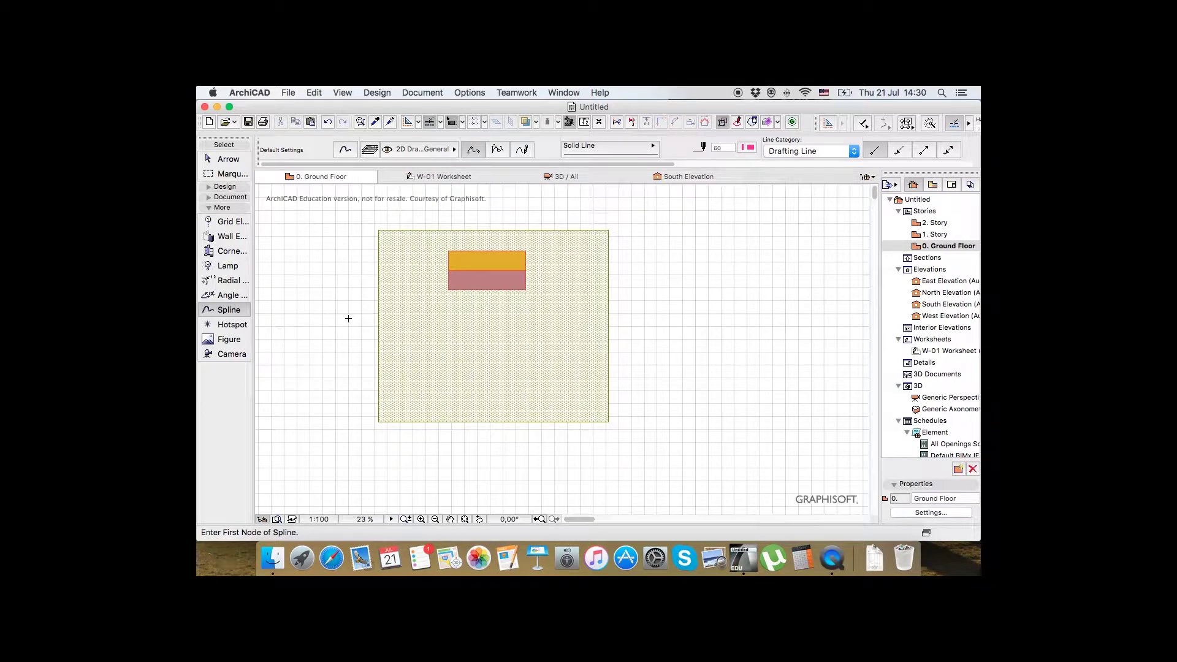
pyautogui.scroll(-1, 350, 316)
pyautogui.scroll(4, 350, 316)
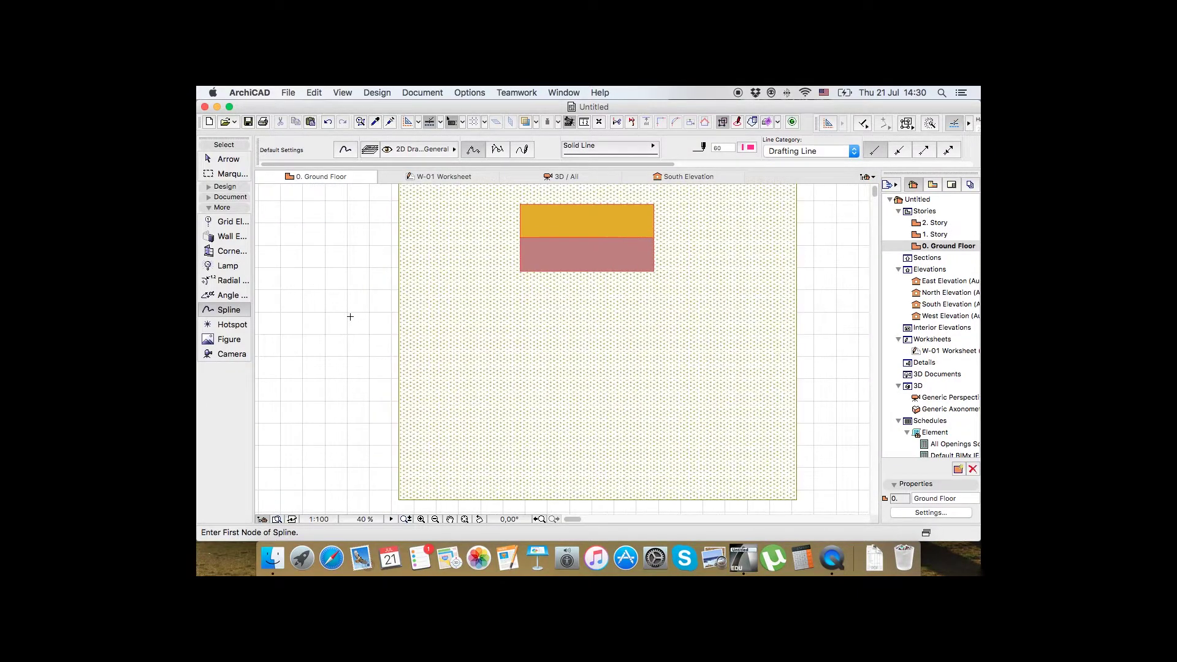
pyautogui.scroll(-1, 350, 316)
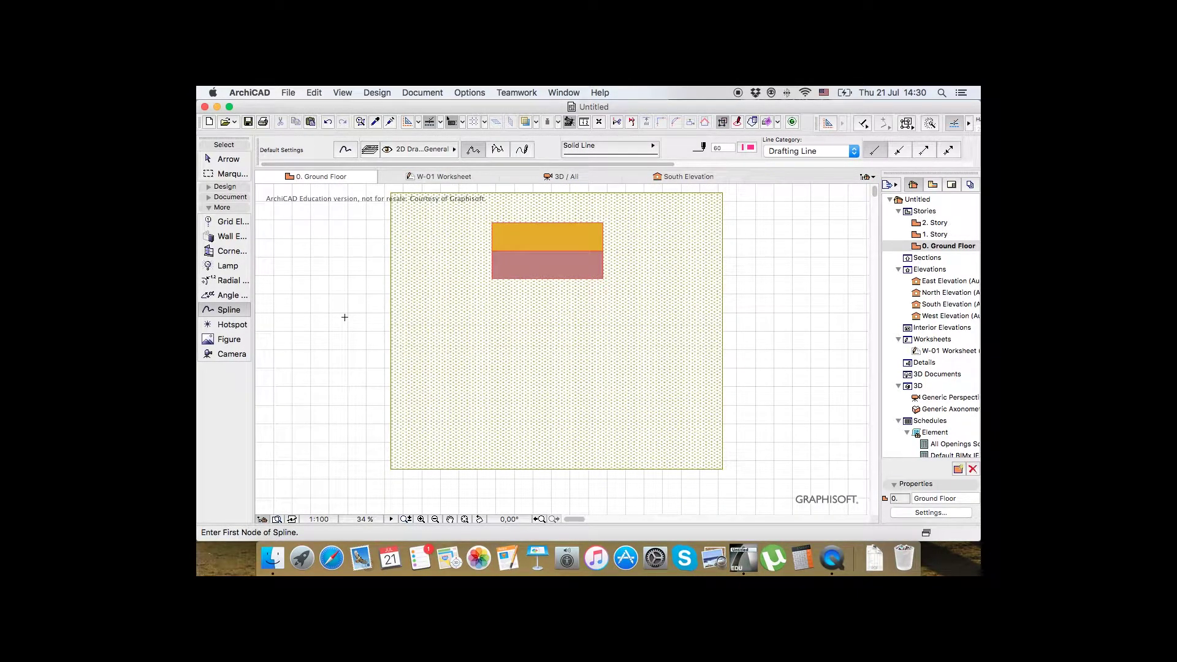
pyautogui.click(429, 177)
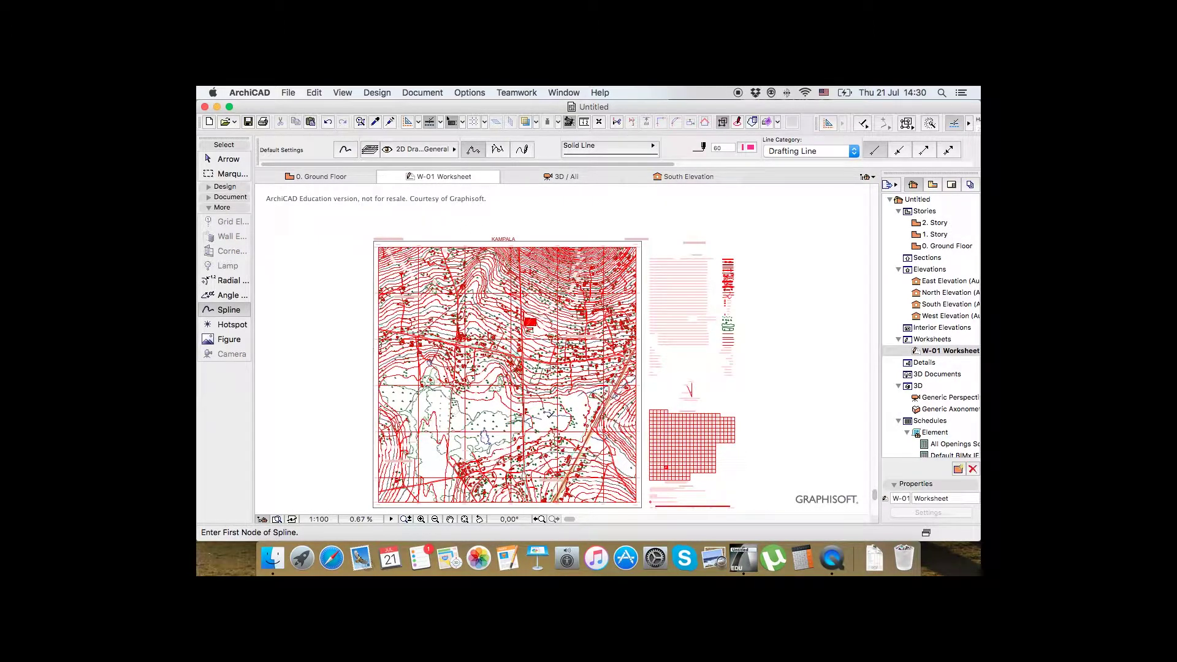
pyautogui.scroll(2, 533, 393)
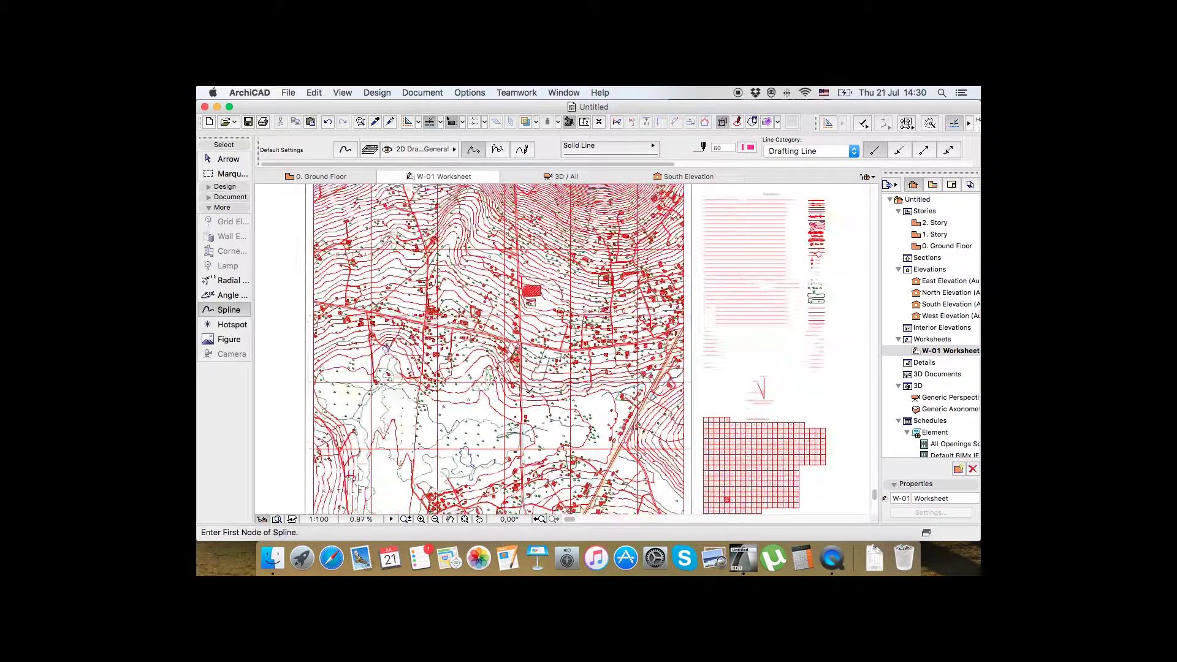
pyautogui.scroll(-2, 533, 392)
pyautogui.click(343, 178)
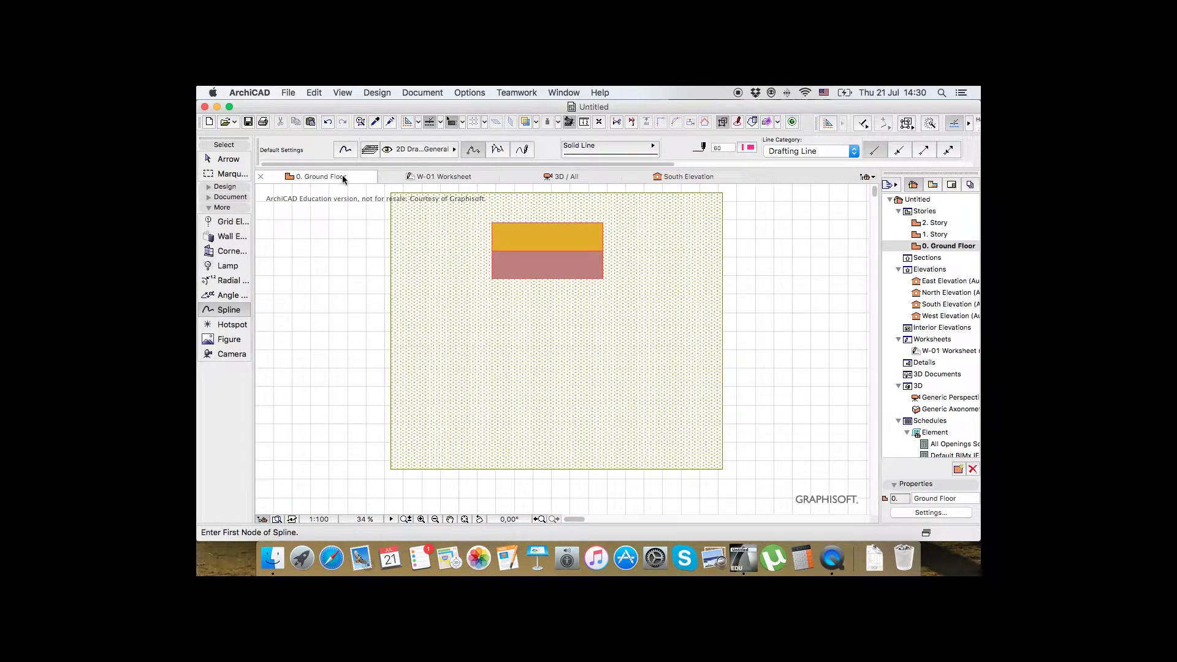
# Draw the first two wavy contour splines across the middle of the site
pyautogui.click(364, 331)
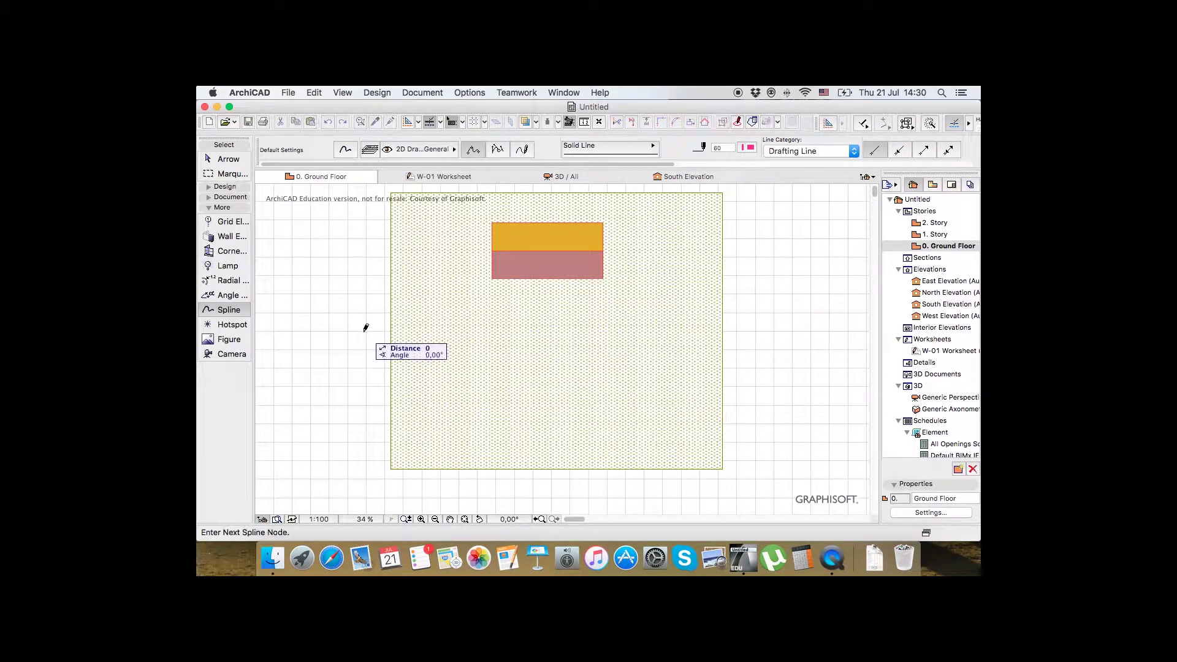
pyautogui.click(430, 302)
pyautogui.click(601, 331)
pyautogui.click(712, 297)
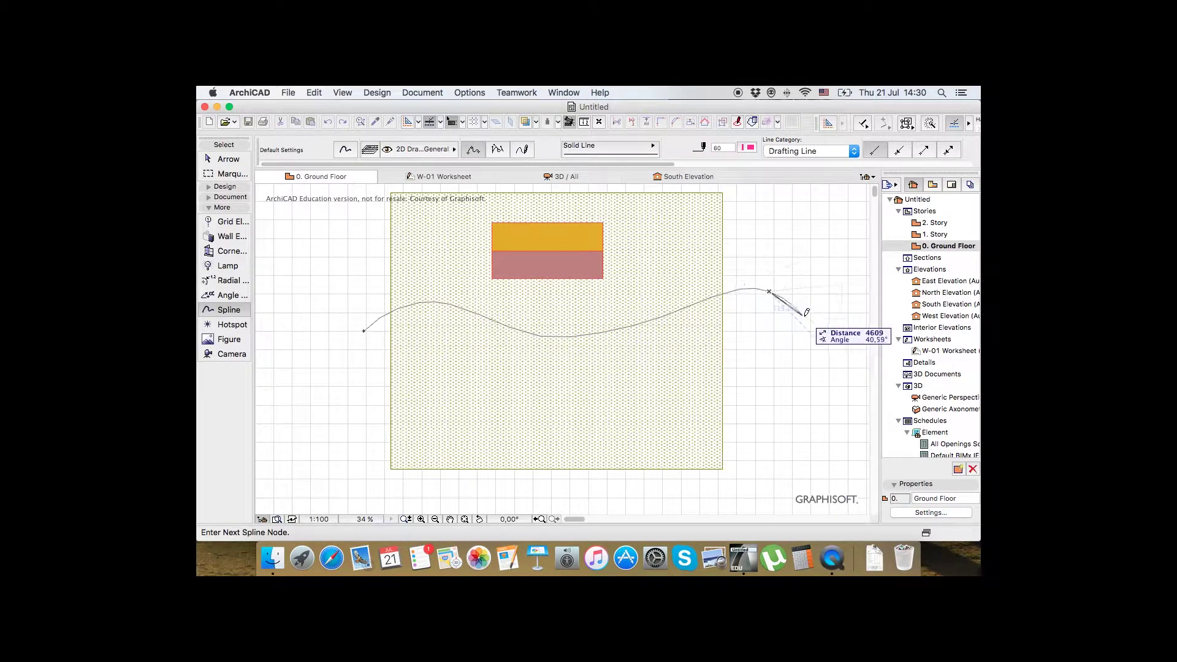
pyautogui.doubleClick(805, 314)
pyautogui.click(356, 394)
pyautogui.click(420, 372)
pyautogui.click(552, 388)
pyautogui.click(736, 360)
pyautogui.doubleClick(783, 388)
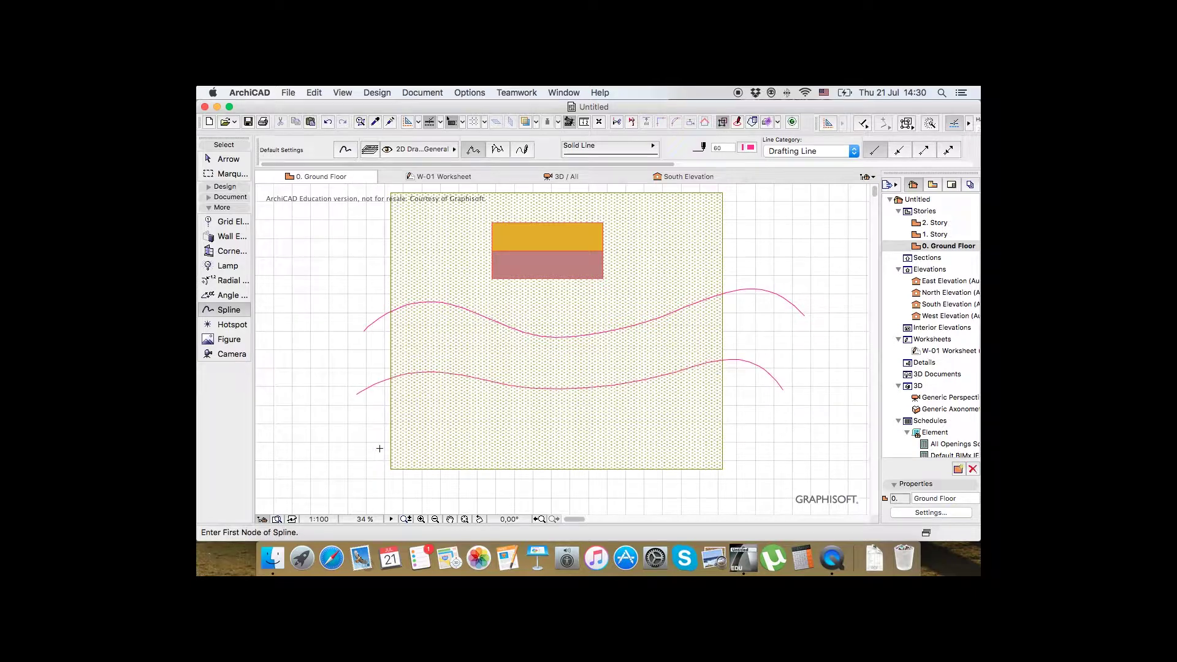
# Draw a third wavy contour spline near the bottom of the site
pyautogui.click(367, 447)
pyautogui.click(432, 427)
pyautogui.click(586, 442)
pyautogui.click(722, 409)
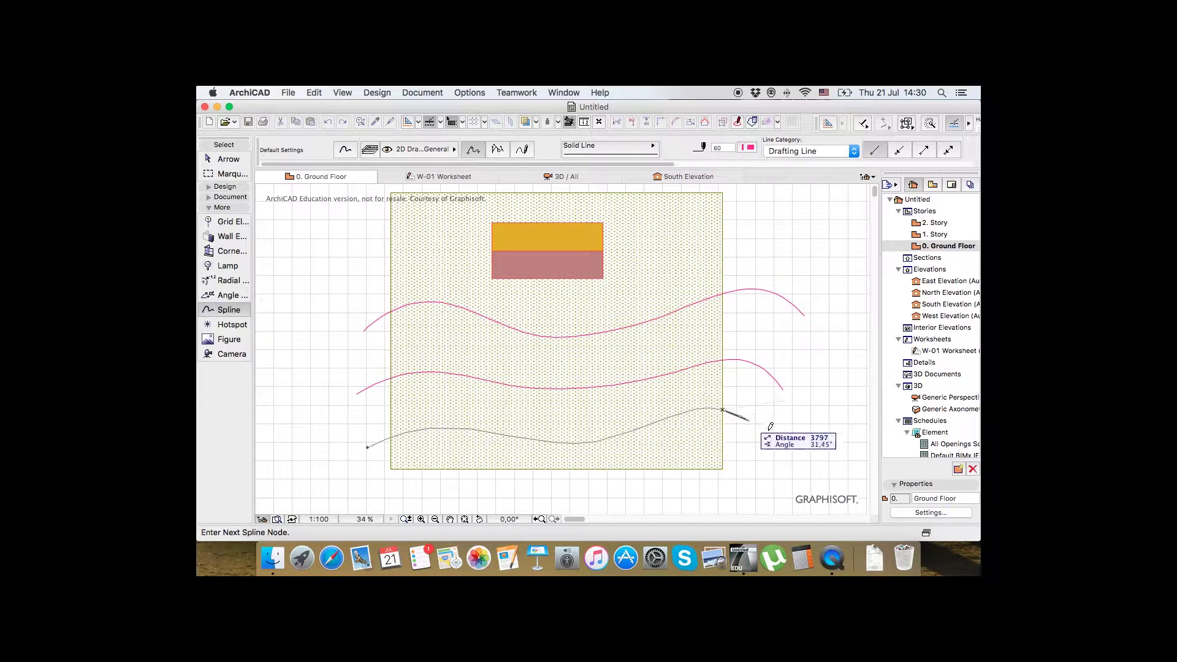
pyautogui.doubleClick(793, 444)
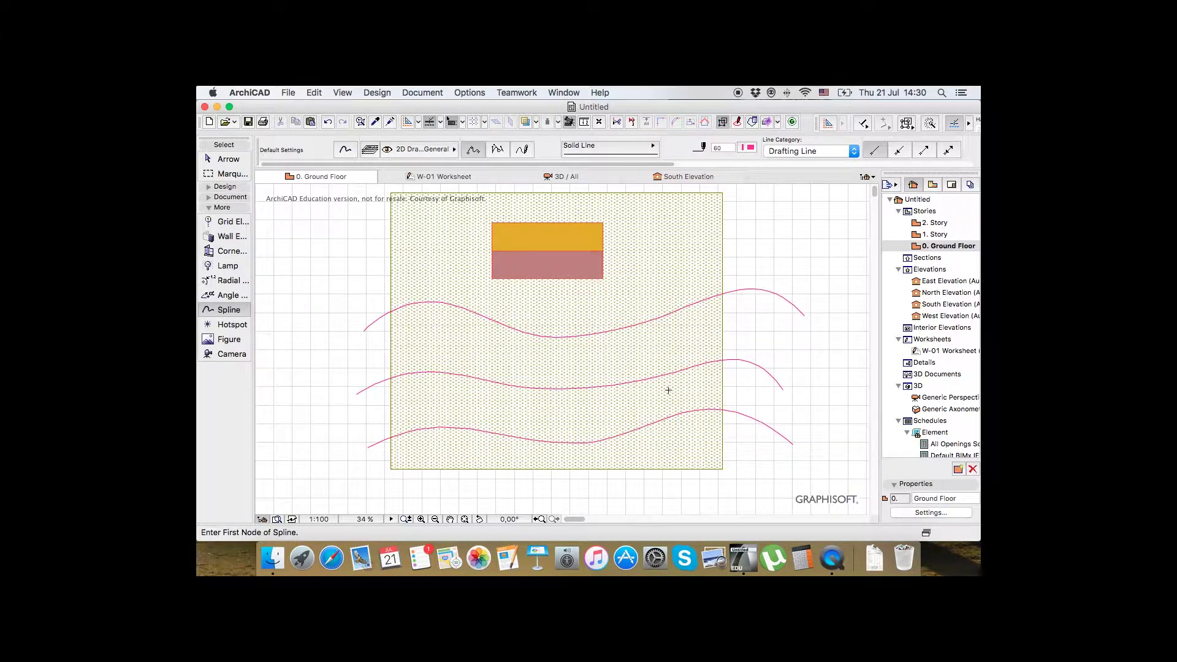
# Draw a top contour spline that dips below the house
pyautogui.click(365, 282)
pyautogui.click(402, 277)
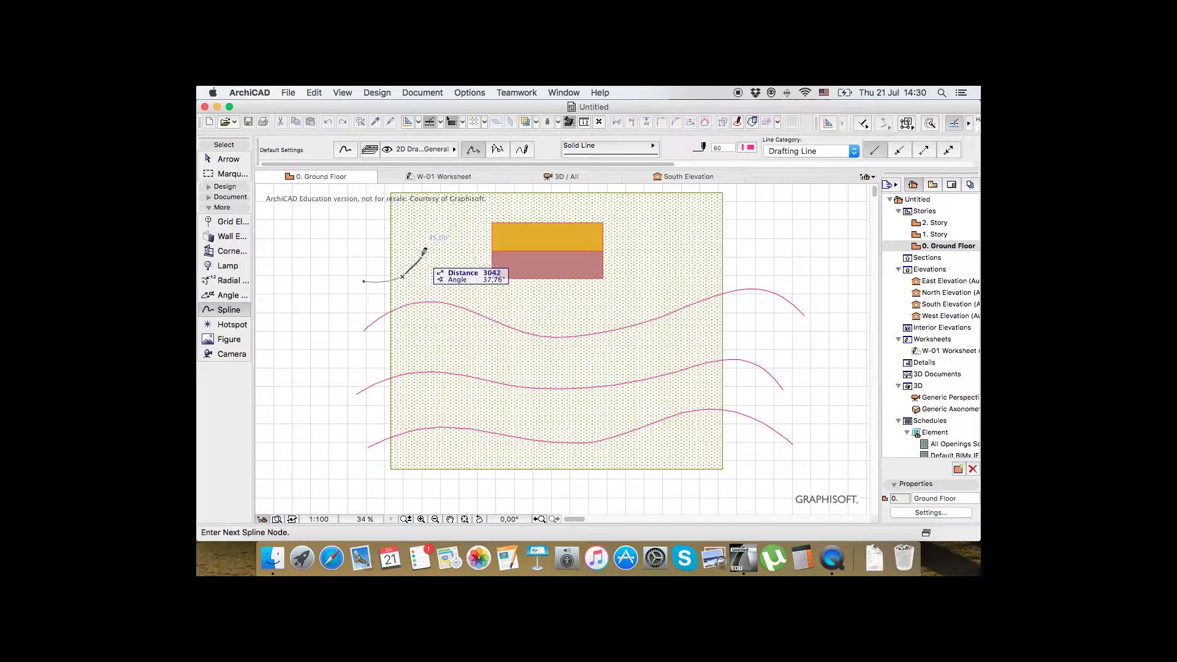
pyautogui.press('Escape')
pyautogui.click(376, 210)
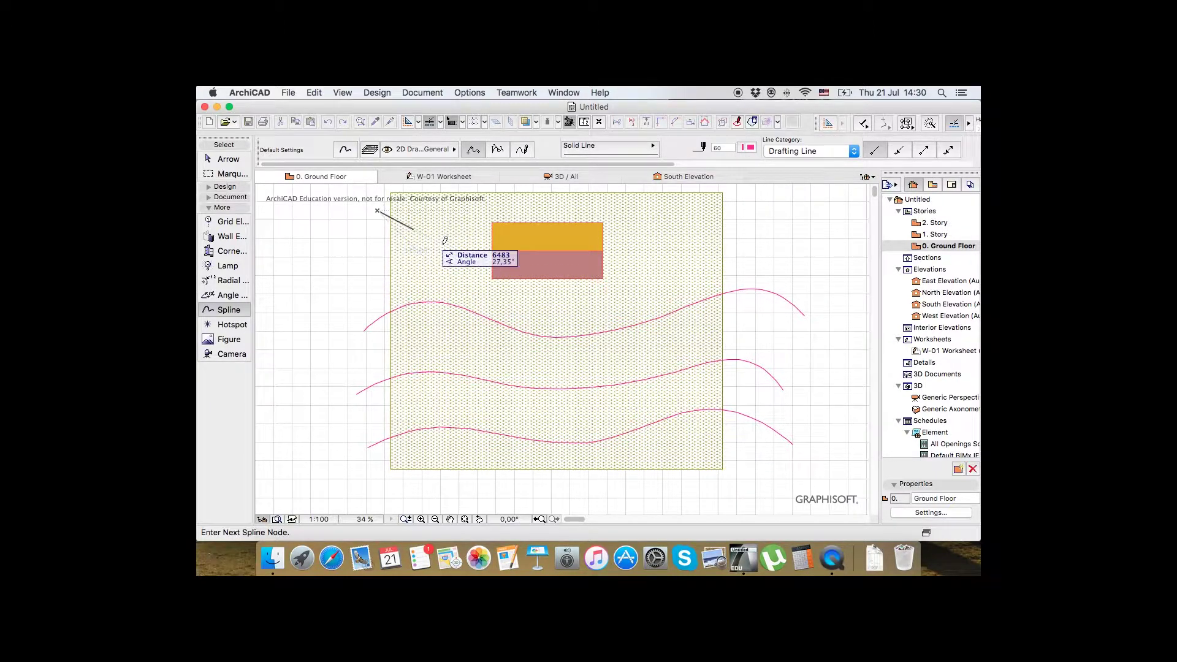
pyautogui.click(427, 228)
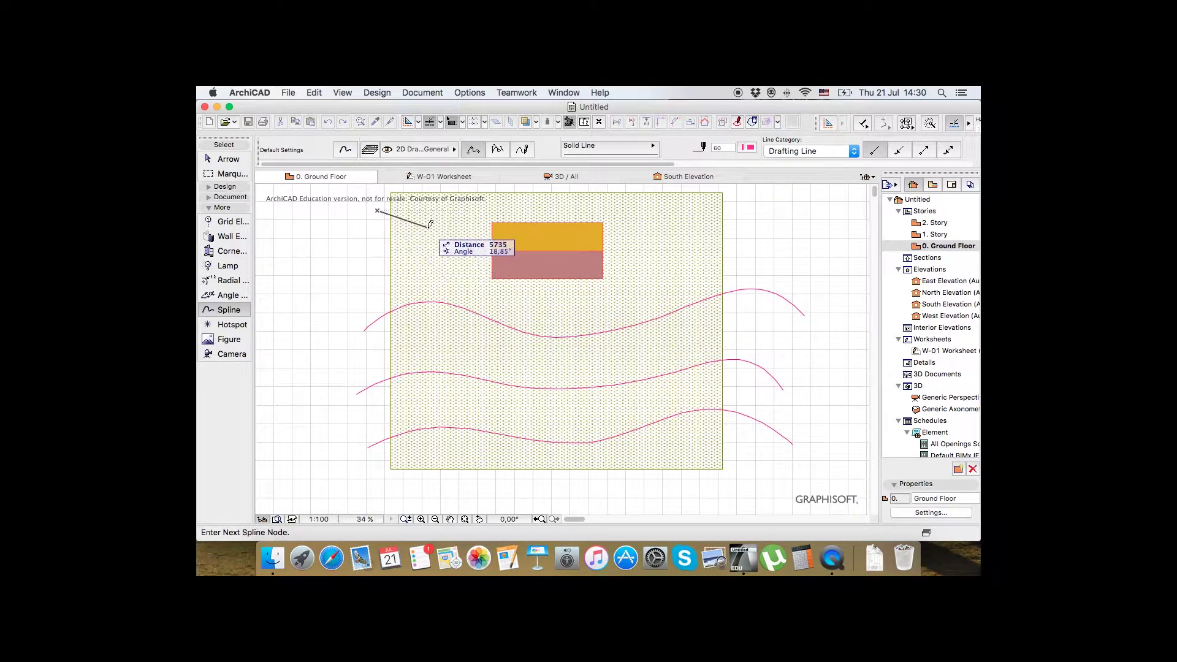
pyautogui.click(555, 303)
pyautogui.click(678, 234)
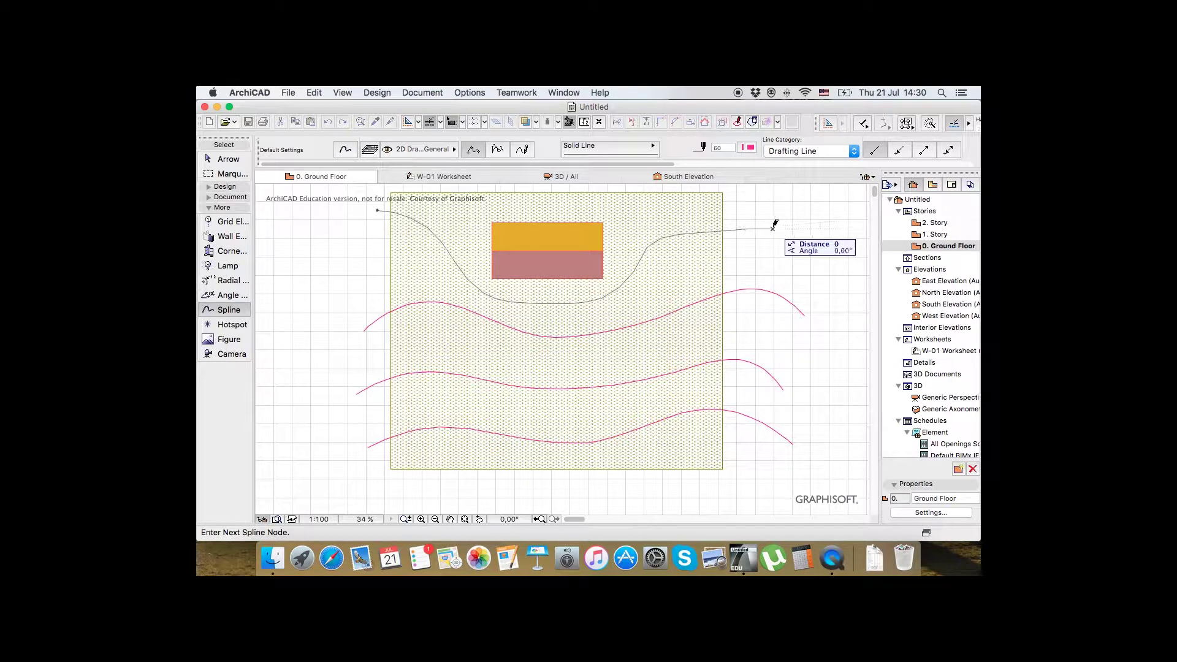
pyautogui.doubleClick(772, 228)
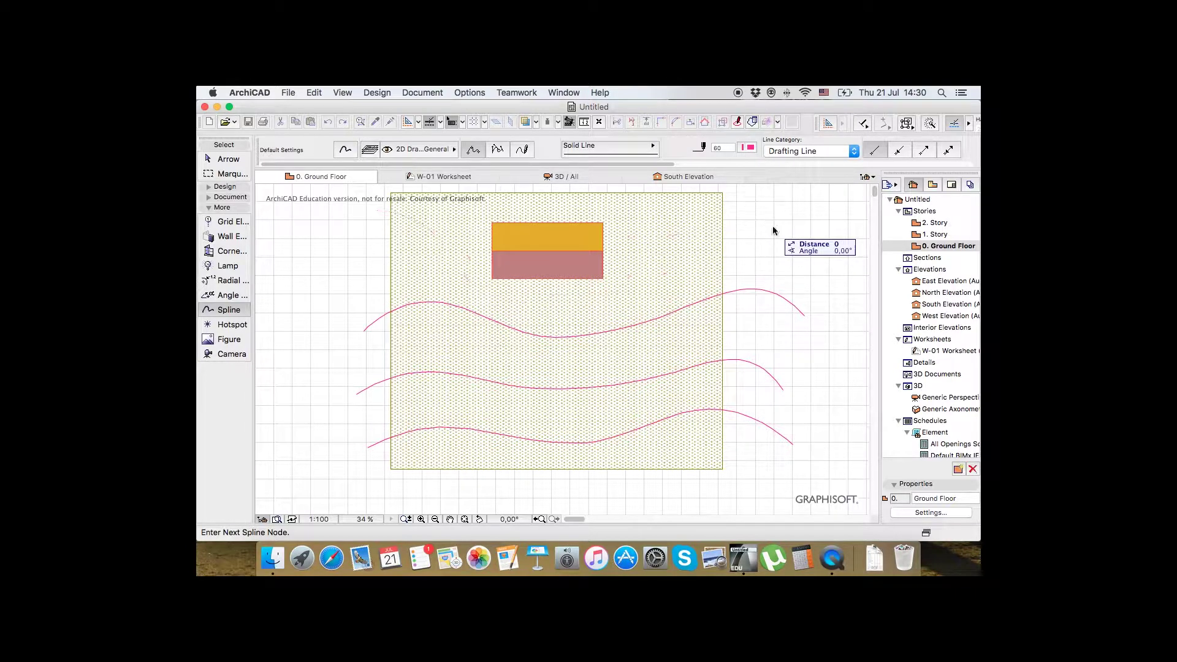
# Draw a straight horizontal spline across the house
pyautogui.click(383, 196)
pyautogui.click(578, 198)
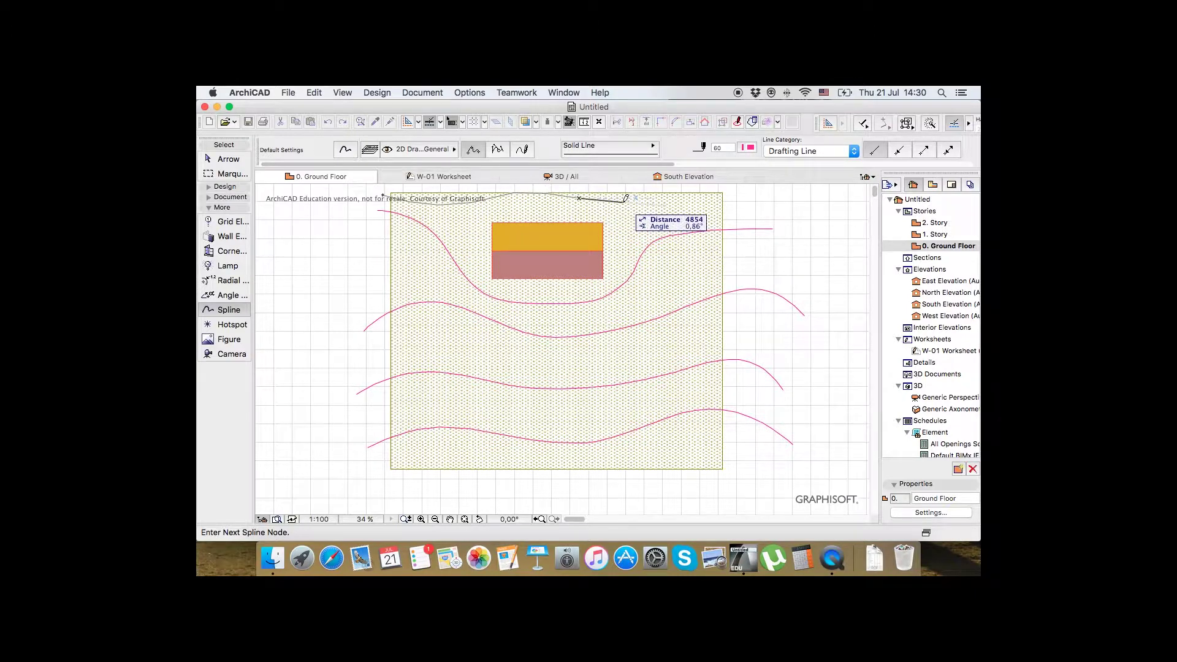
pyautogui.press('Escape')
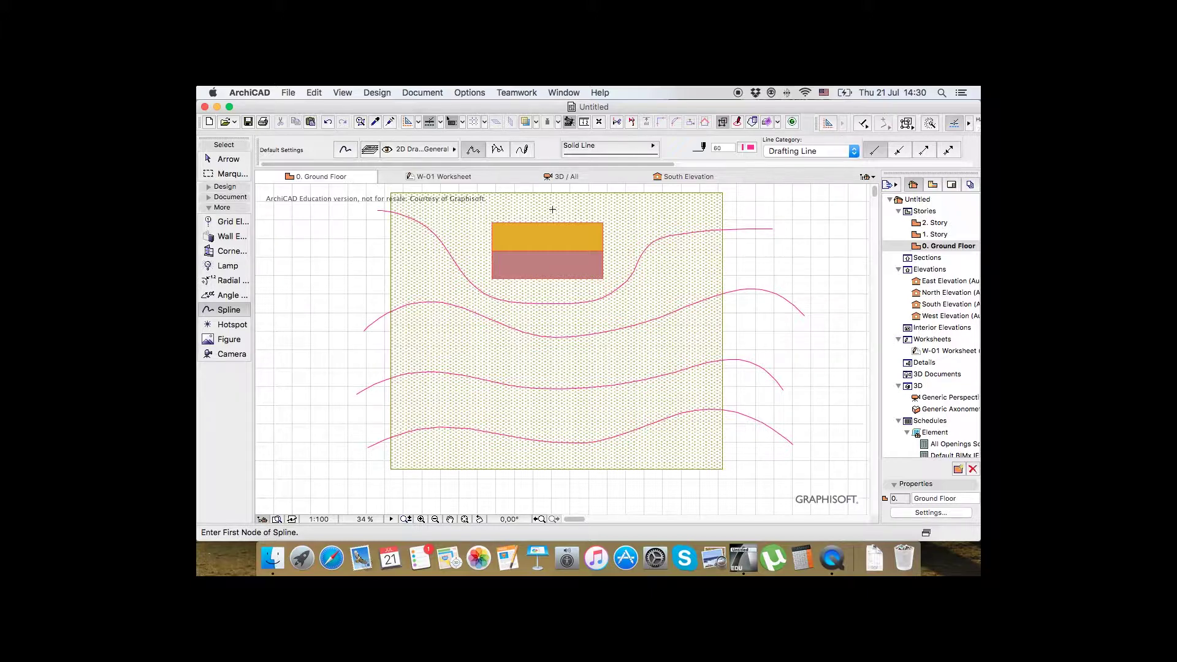
pyautogui.click(458, 241)
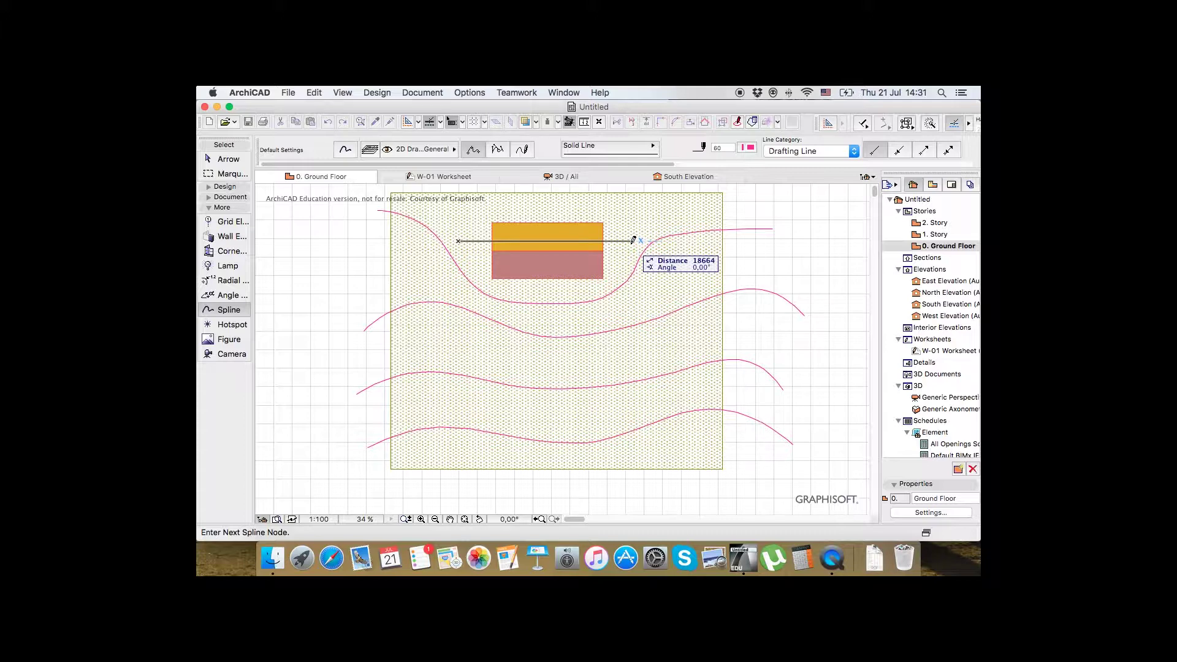
pyautogui.doubleClick(633, 241)
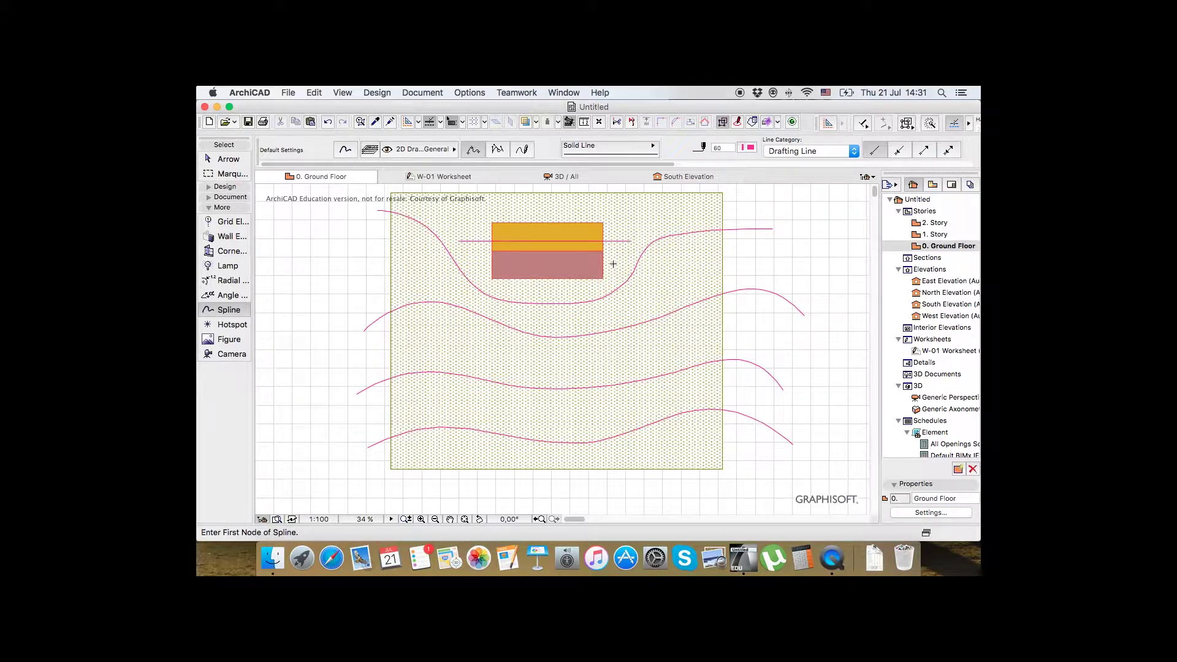
pyautogui.press('Escape')
# Delete the straight spline running through the house
pyautogui.click(614, 241)
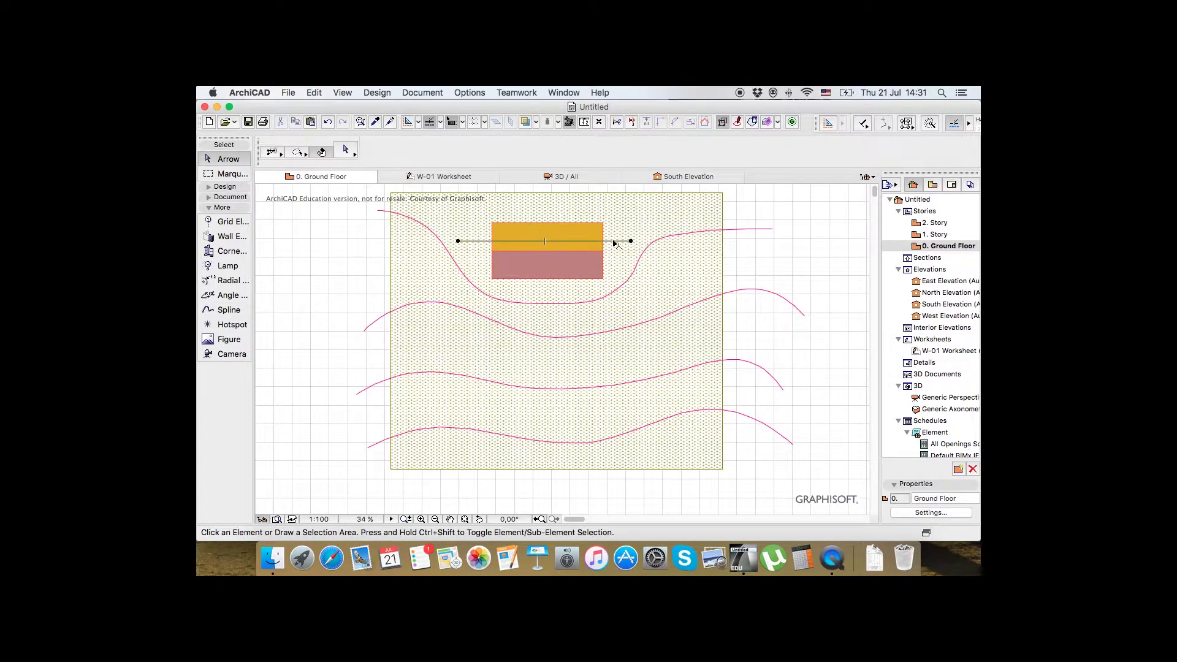
pyautogui.press('Delete')
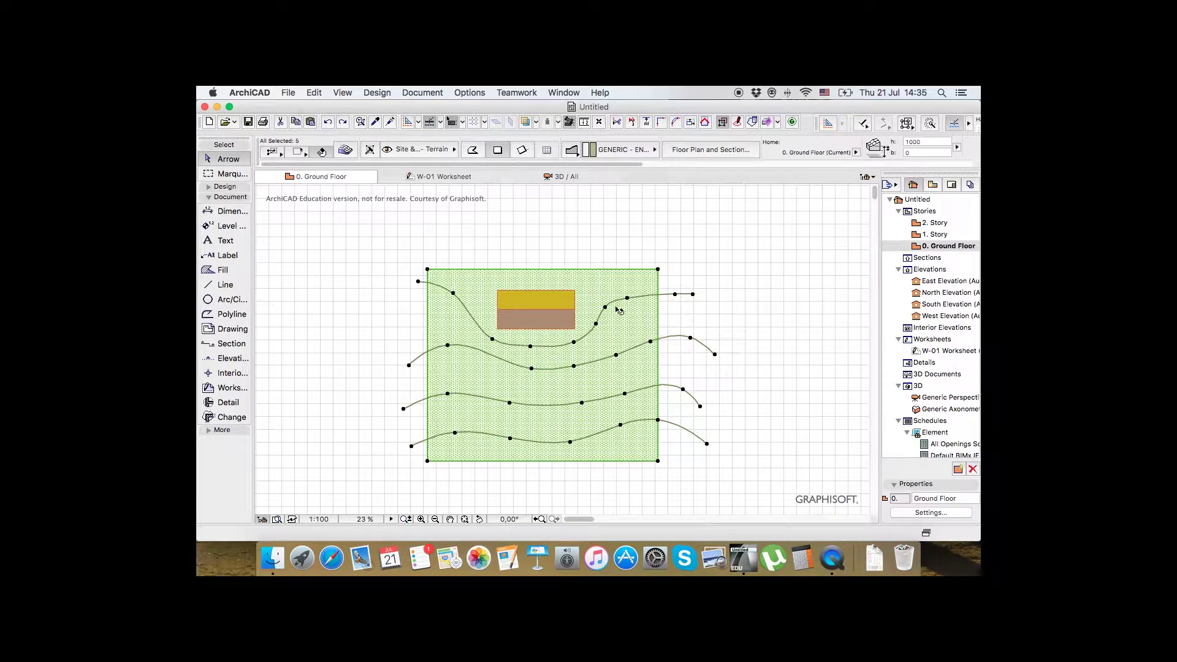
pyautogui.click(219, 187)
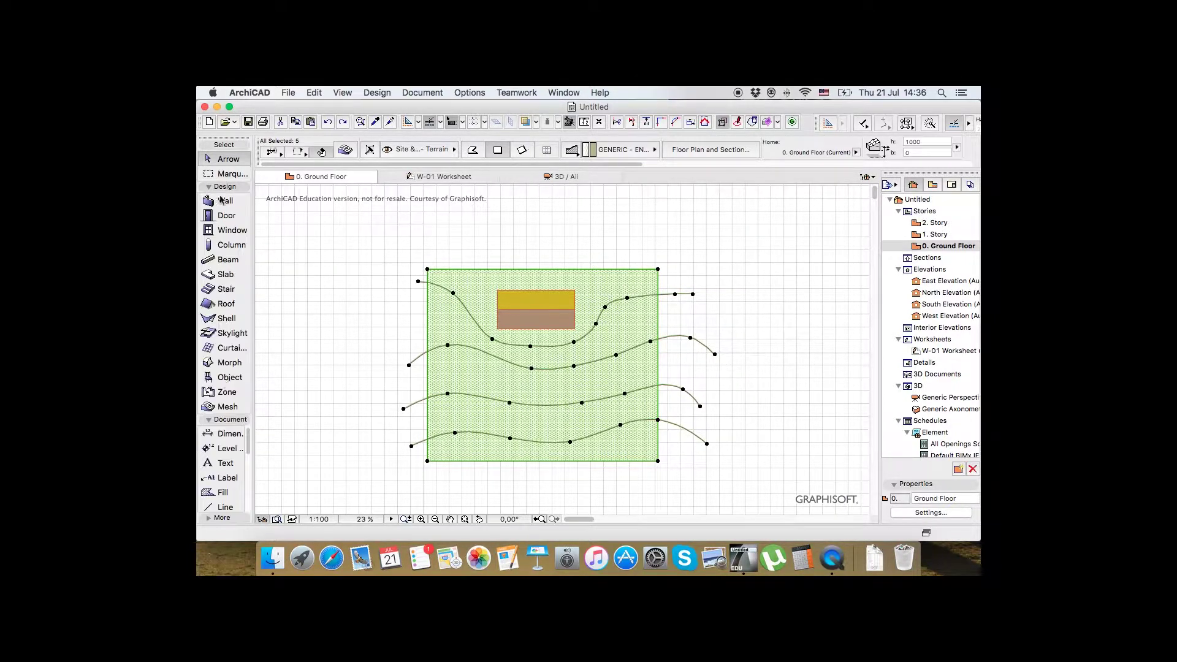
# Fit the terrain mesh to the top contour curve using Fit to All Ridges
pyautogui.click(220, 407)
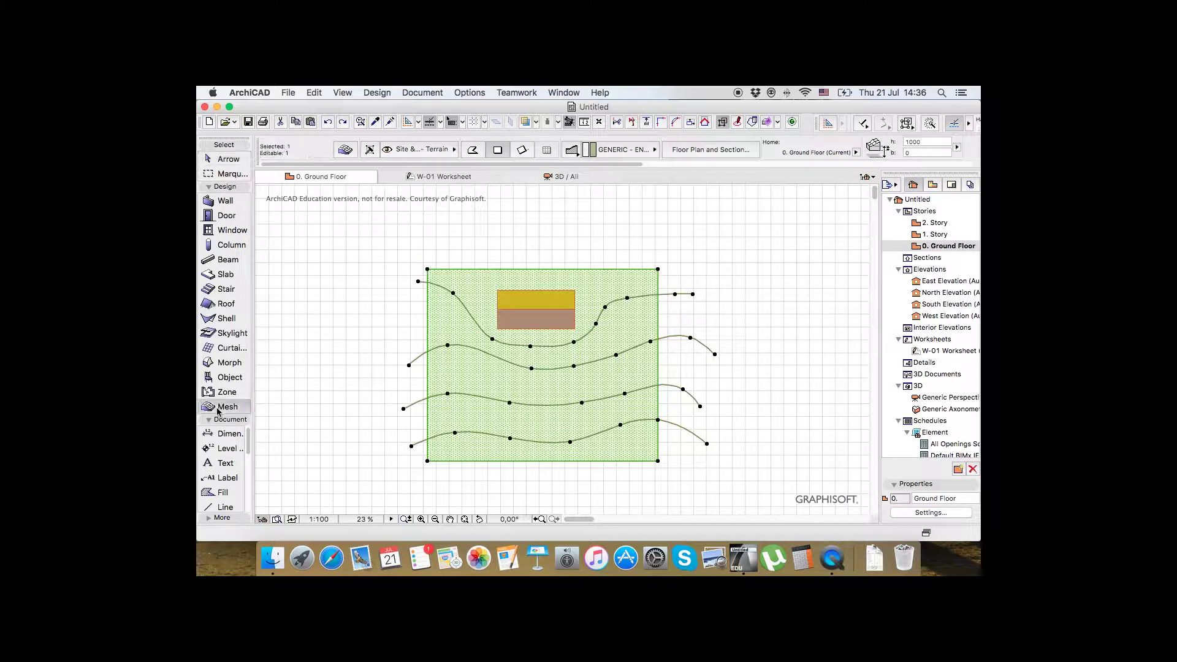
pyautogui.doubleClick(633, 298)
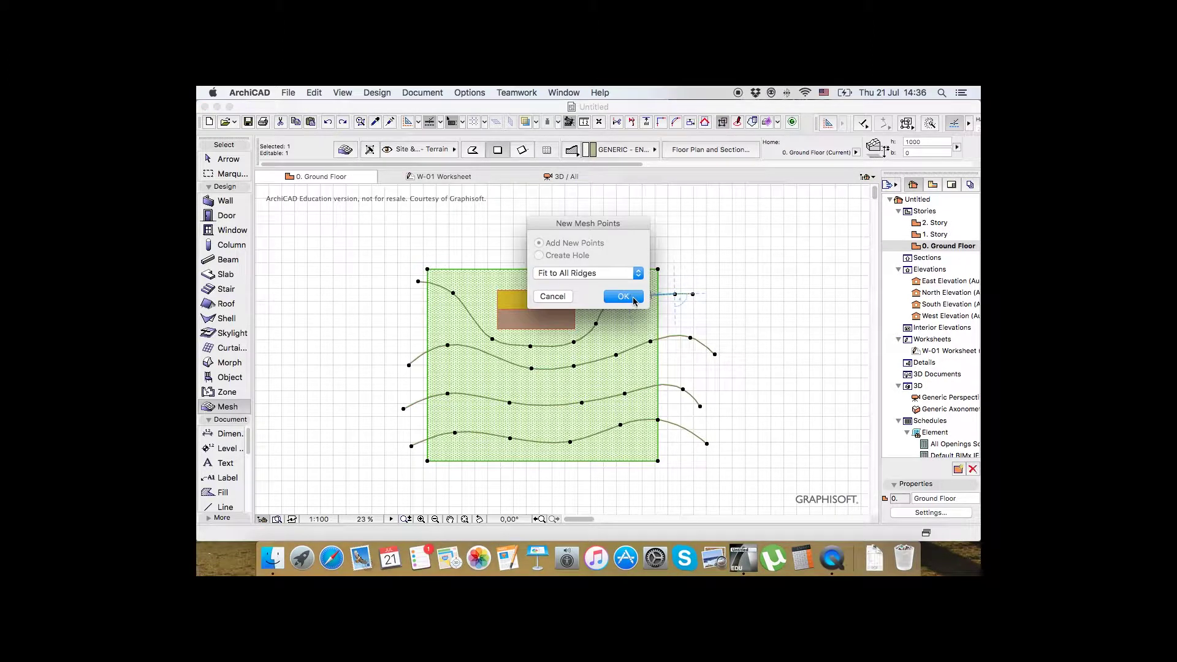
pyautogui.click(589, 279)
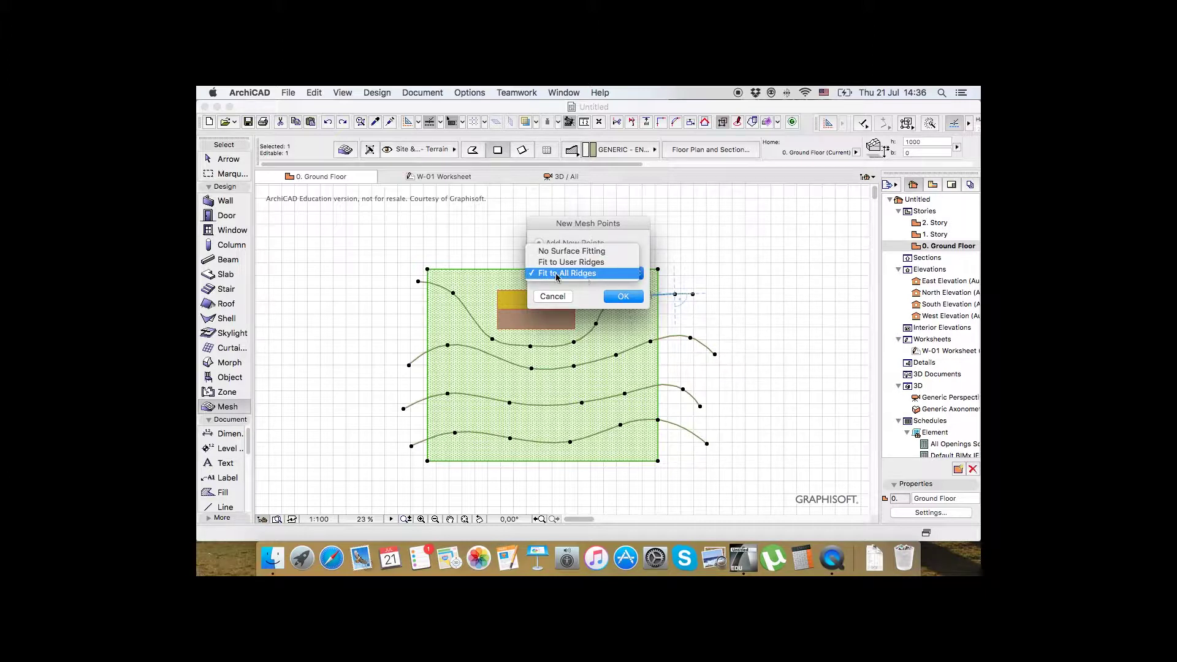
pyautogui.click(585, 278)
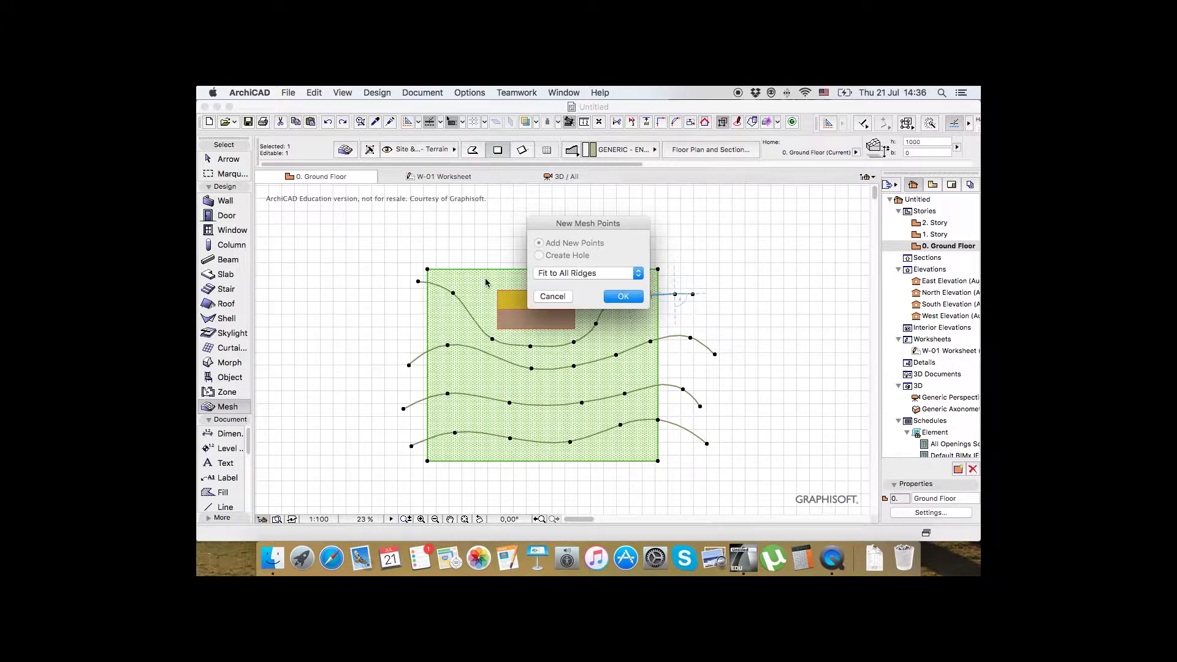
pyautogui.click(620, 296)
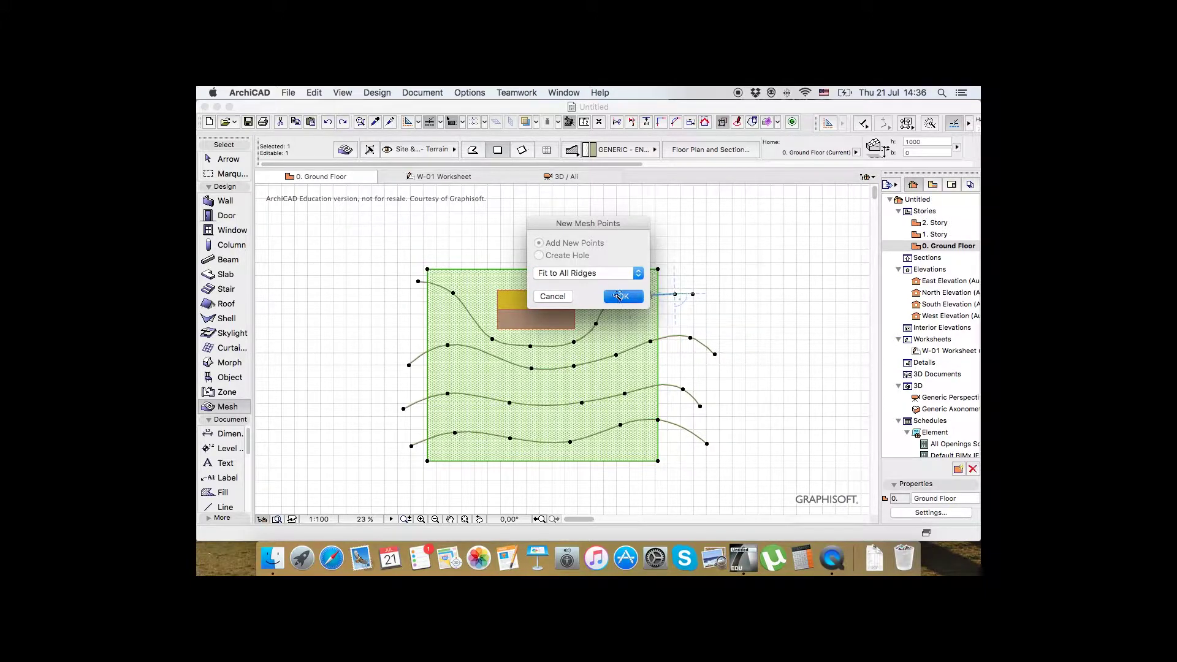
# Add mesh points along the second, third and fourth contour curves, then reselect the mesh
pyautogui.click(621, 354)
pyautogui.click(622, 298)
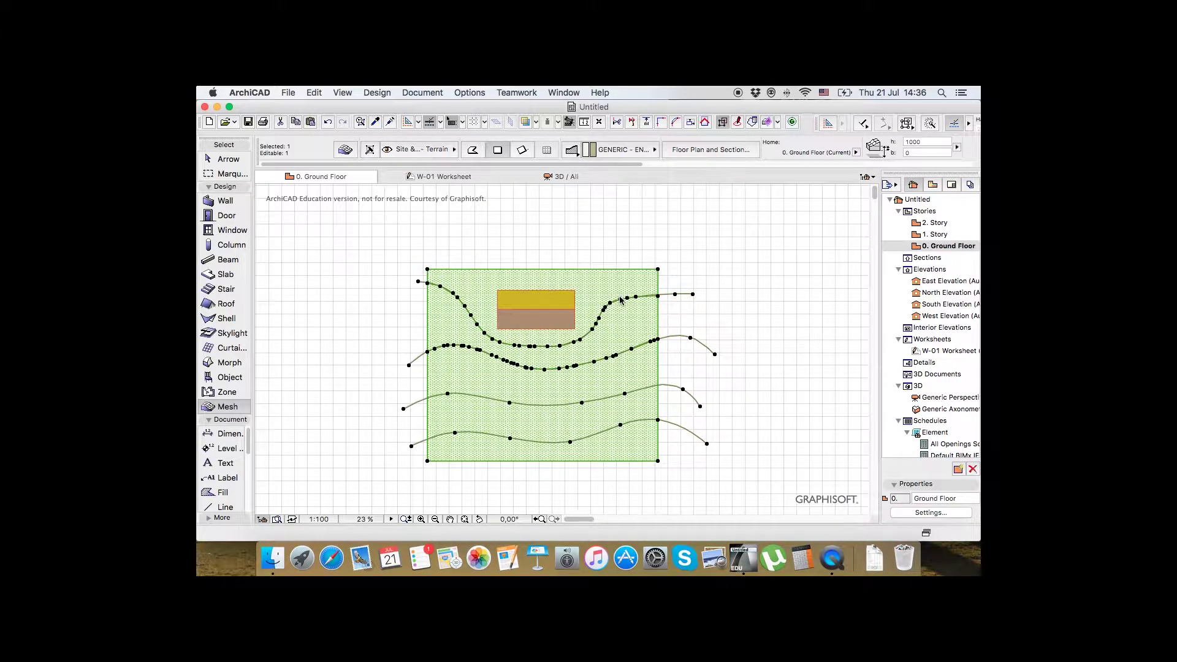
pyautogui.click(640, 390)
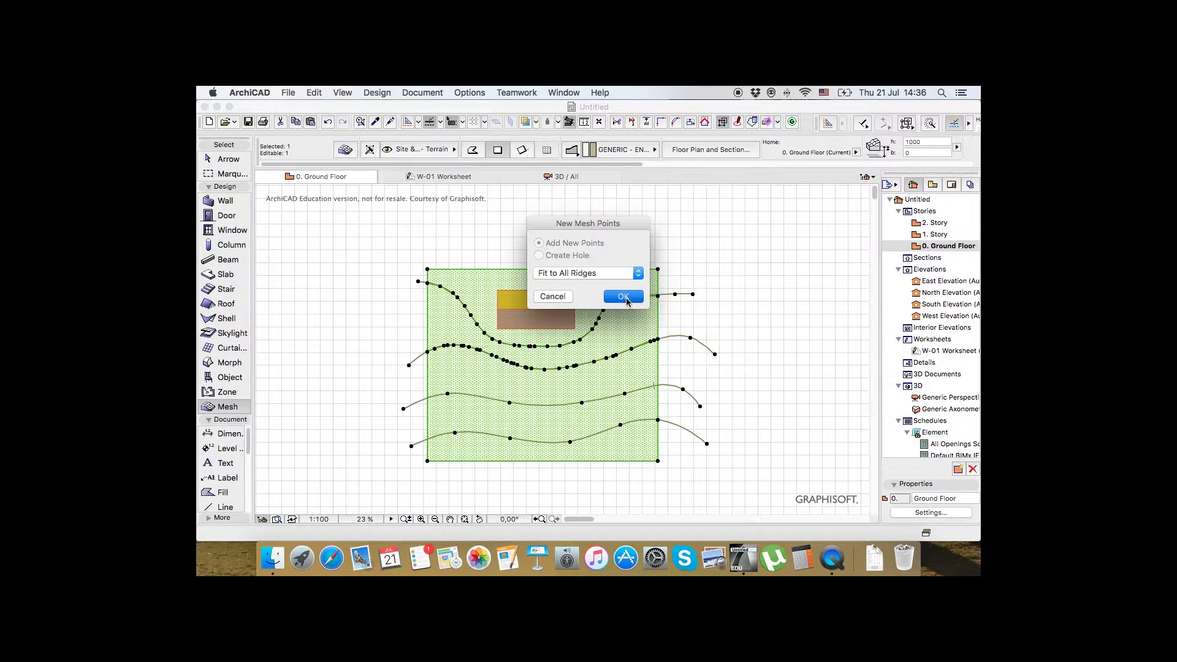
pyautogui.click(625, 299)
pyautogui.click(632, 420)
pyautogui.click(624, 298)
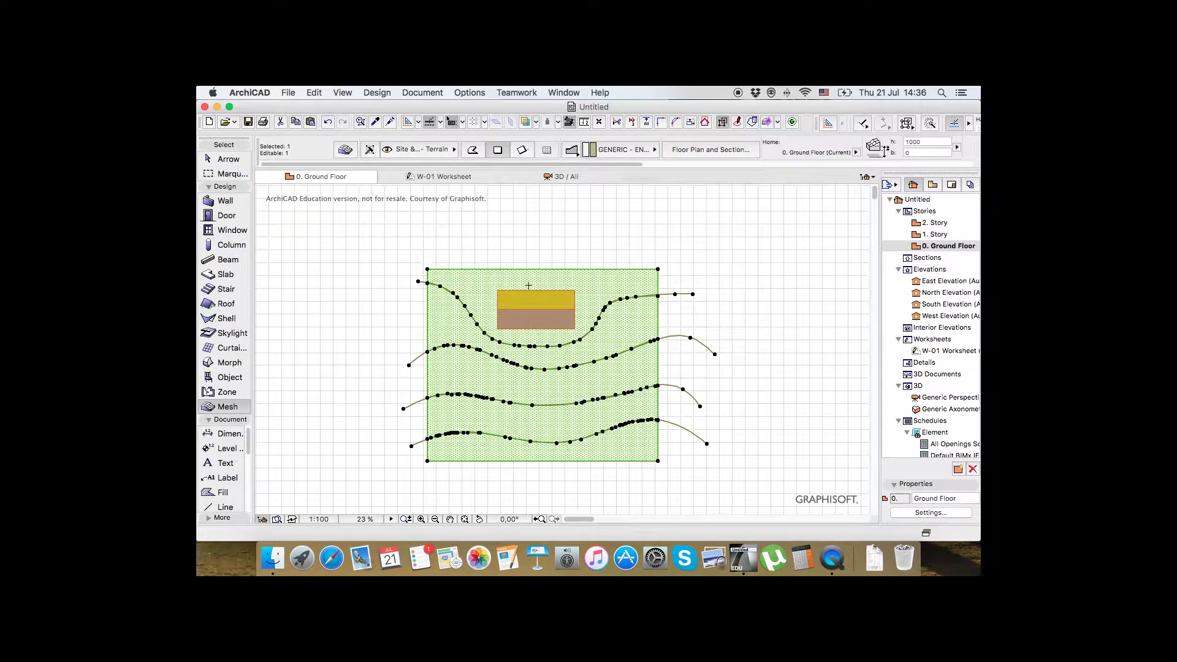
pyautogui.press('Escape')
pyautogui.press('Escape')
pyautogui.click(590, 284)
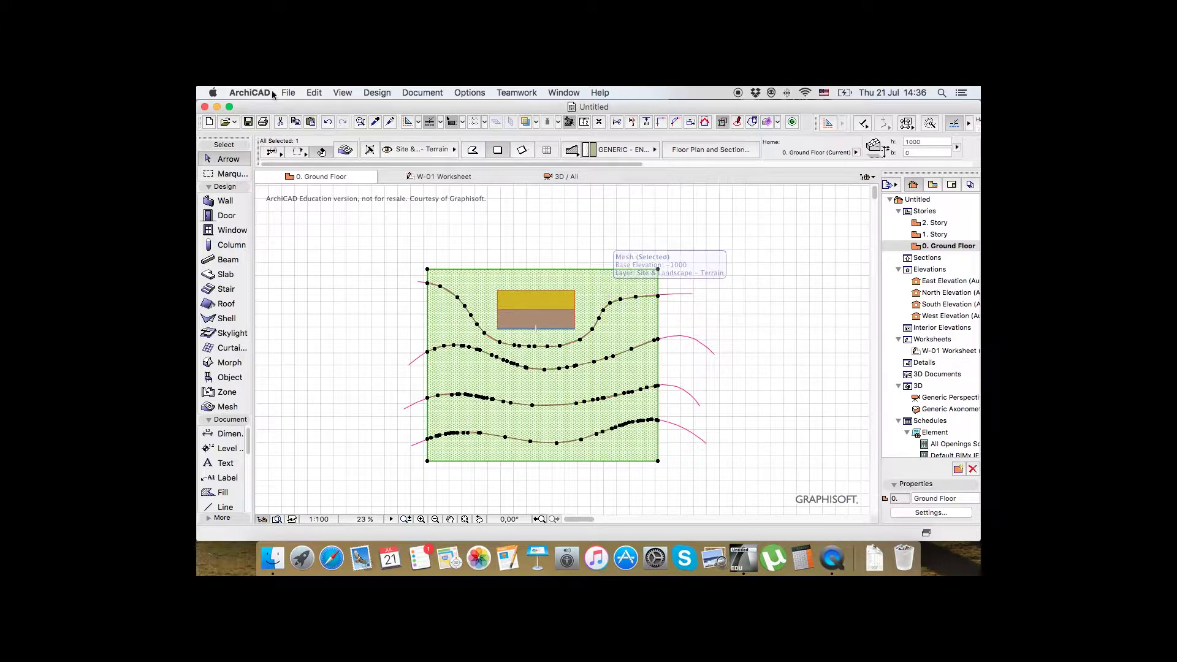
pyautogui.click(347, 151)
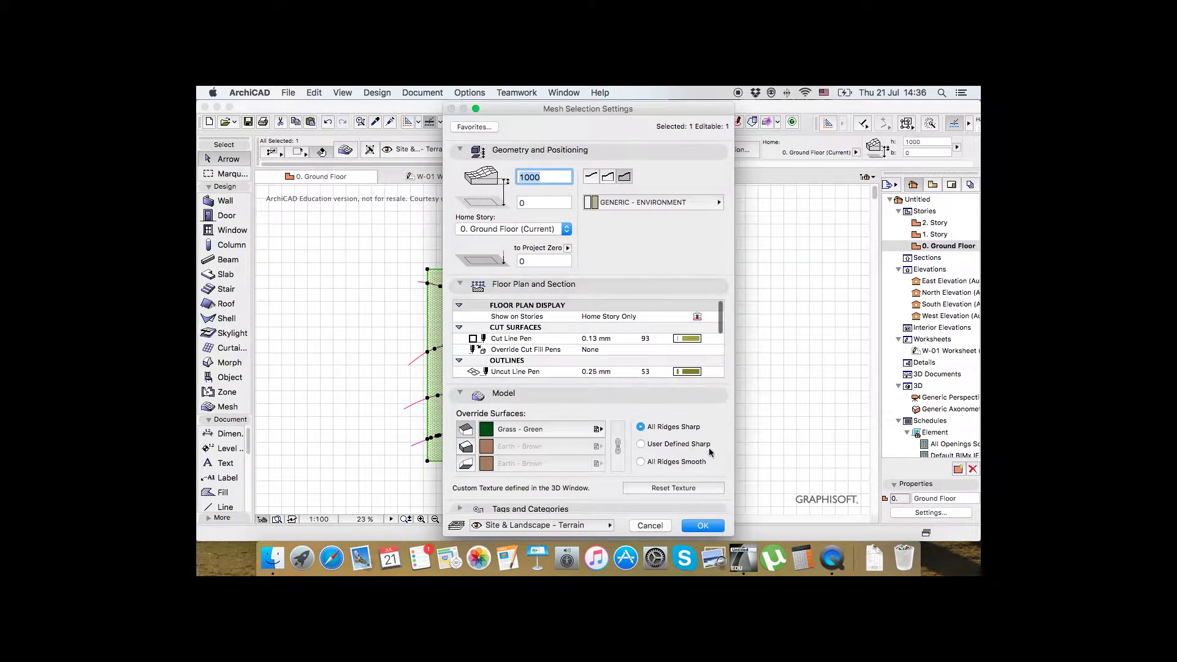
pyautogui.click(701, 524)
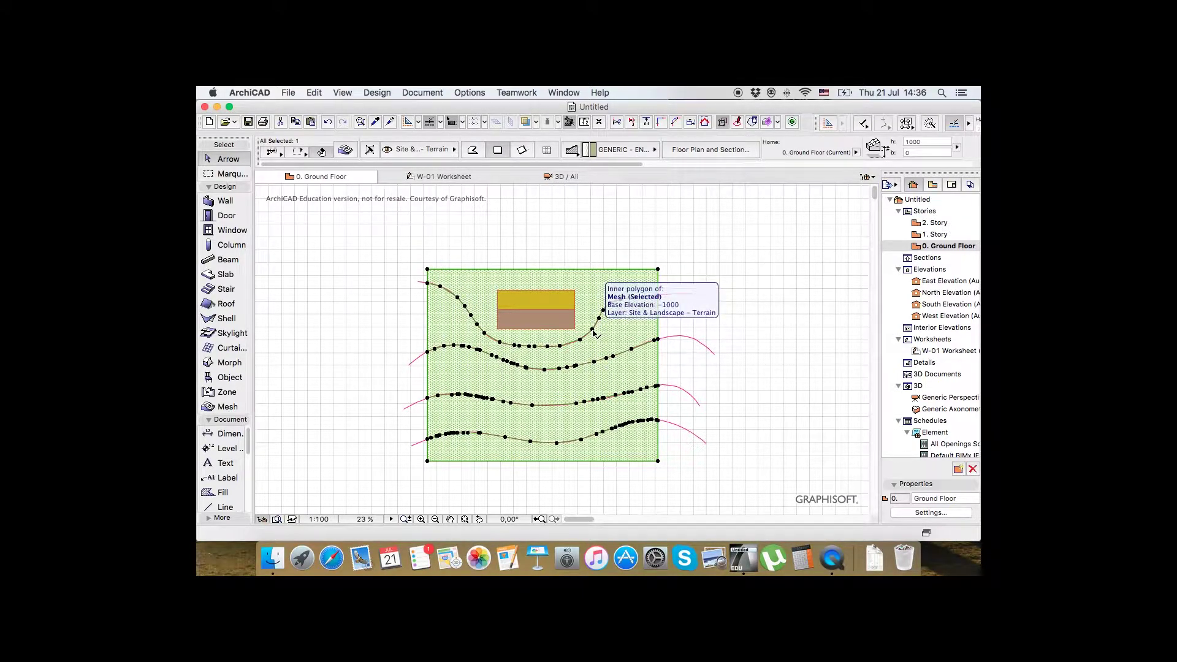
pyautogui.press('Escape')
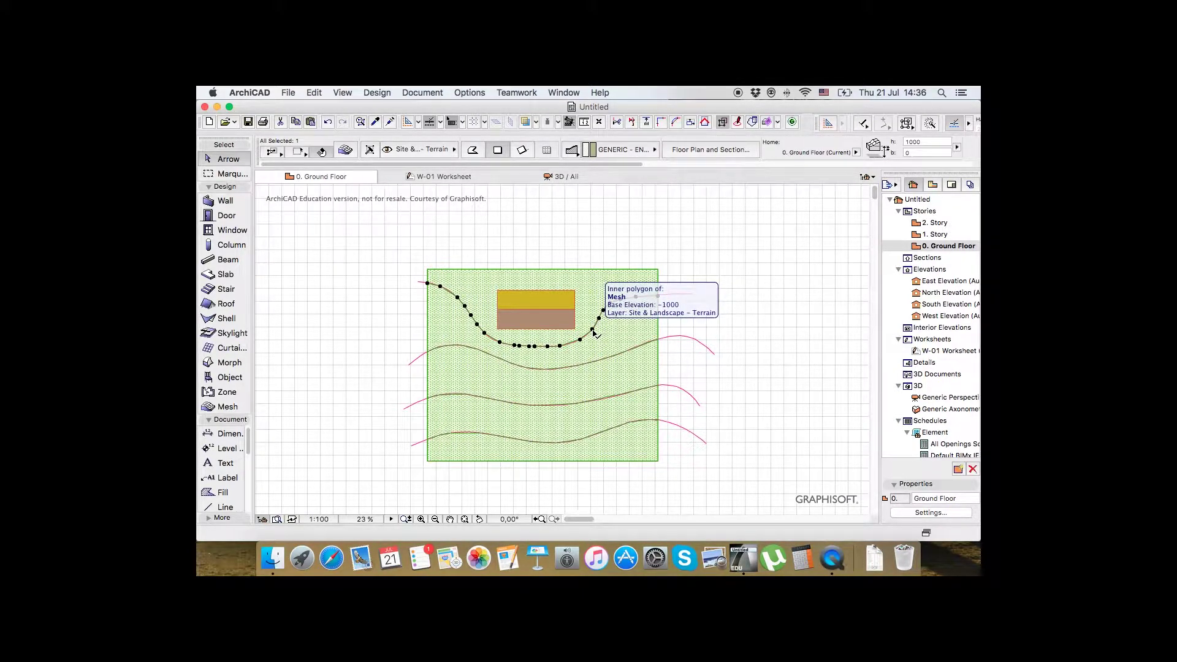
# Elevate all points on the top ridge to 0 with Apply to All
pyautogui.click(593, 332)
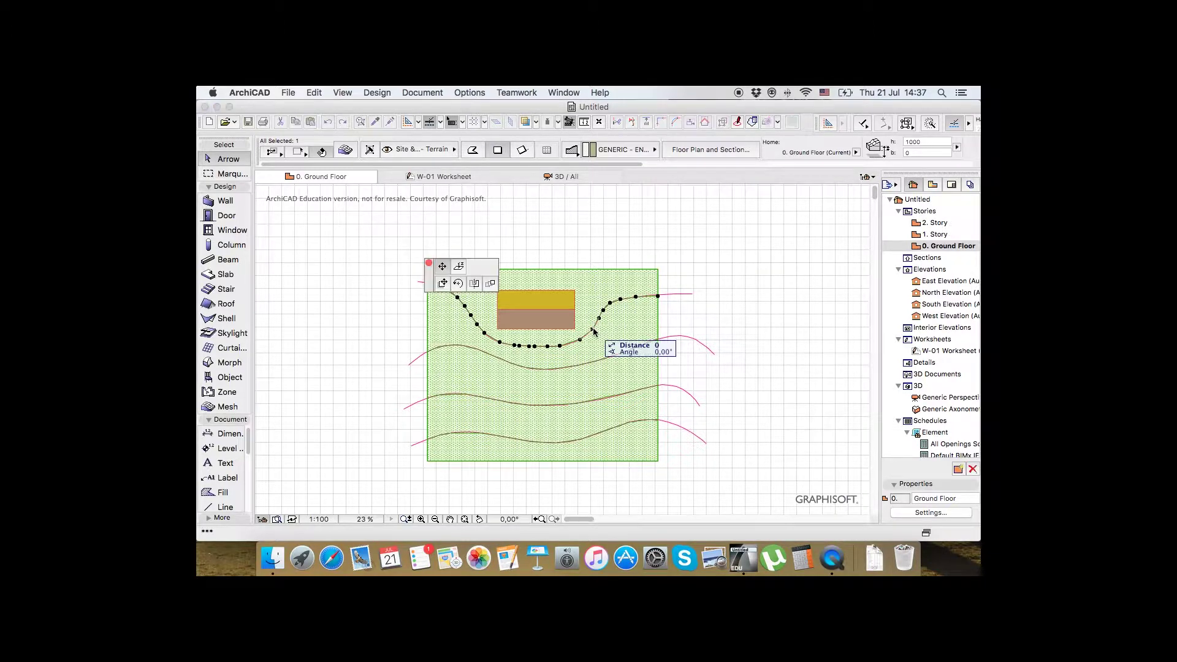
pyautogui.click(459, 268)
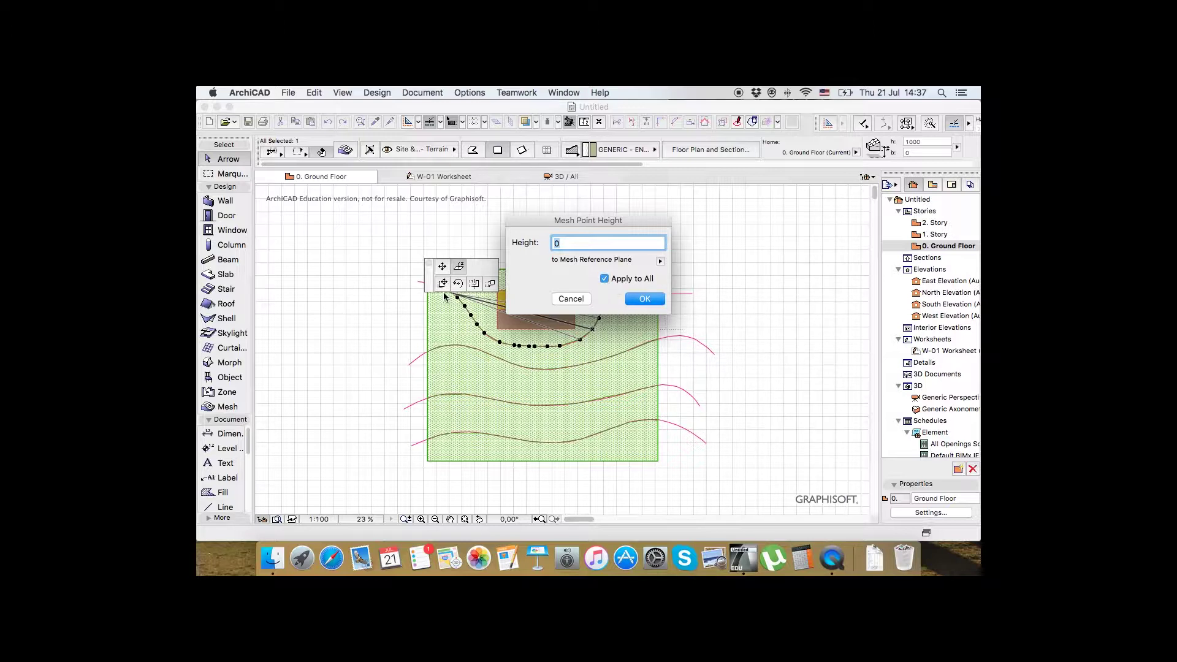
pyautogui.click(605, 279)
pyautogui.click(604, 278)
pyautogui.click(634, 300)
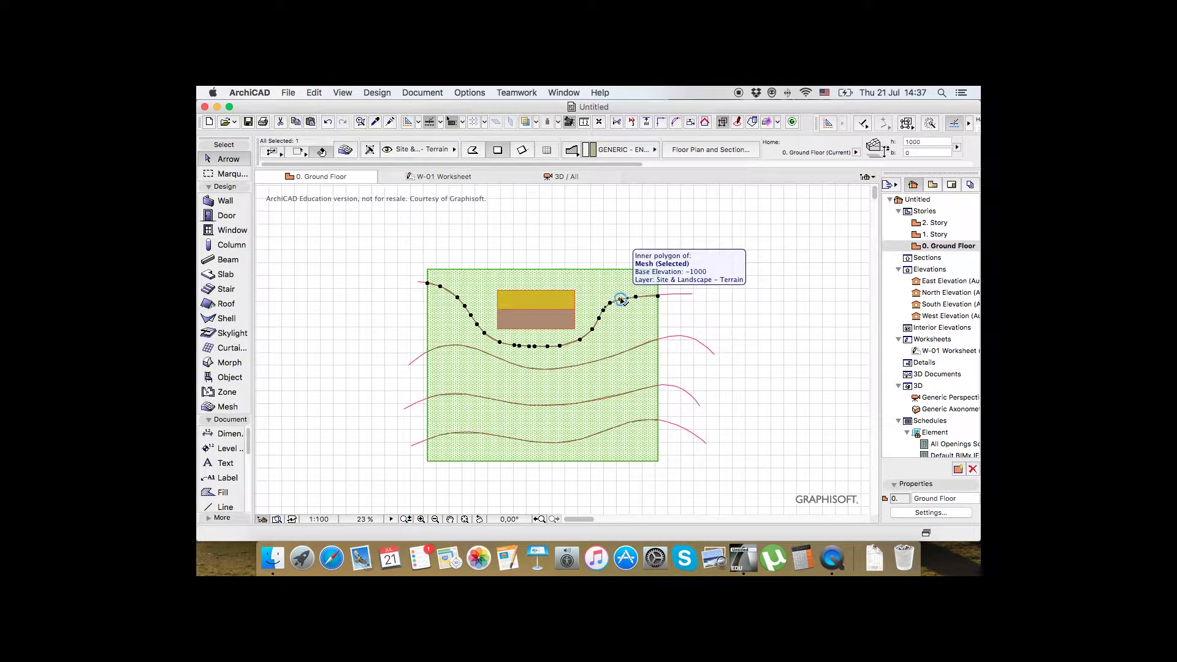
# Lower the second, third and fourth ridges to -1000, -2000 and -3000
pyautogui.scroll(-5, 621, 299)
pyautogui.scroll(5, 596, 337)
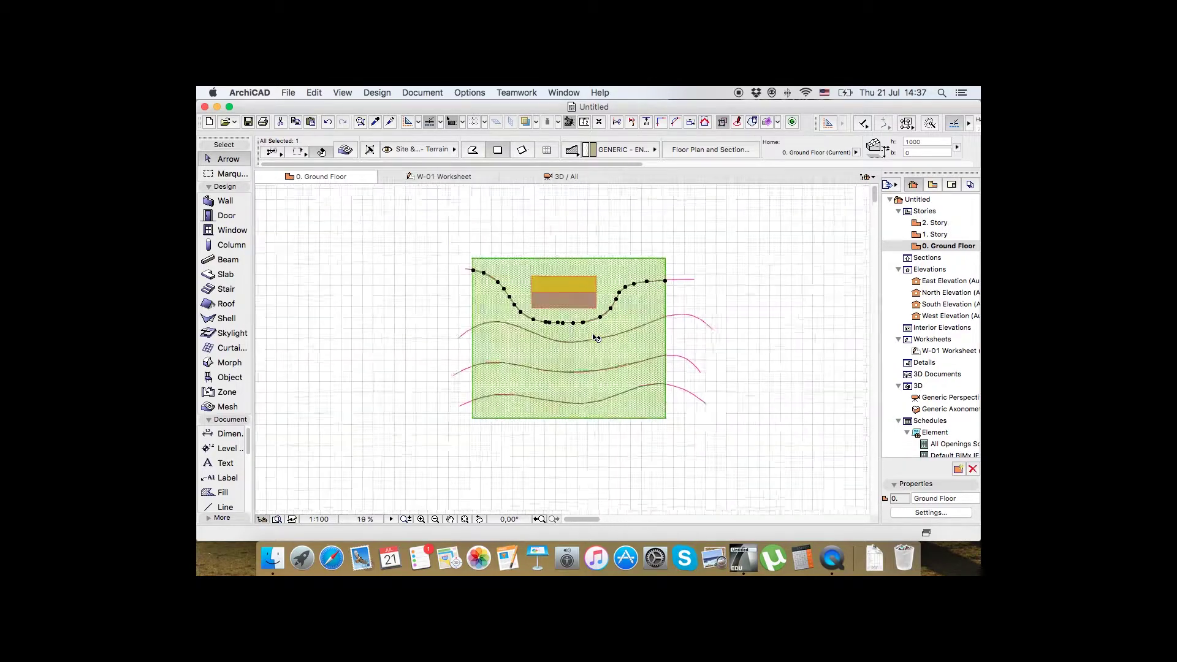
pyautogui.click(615, 340)
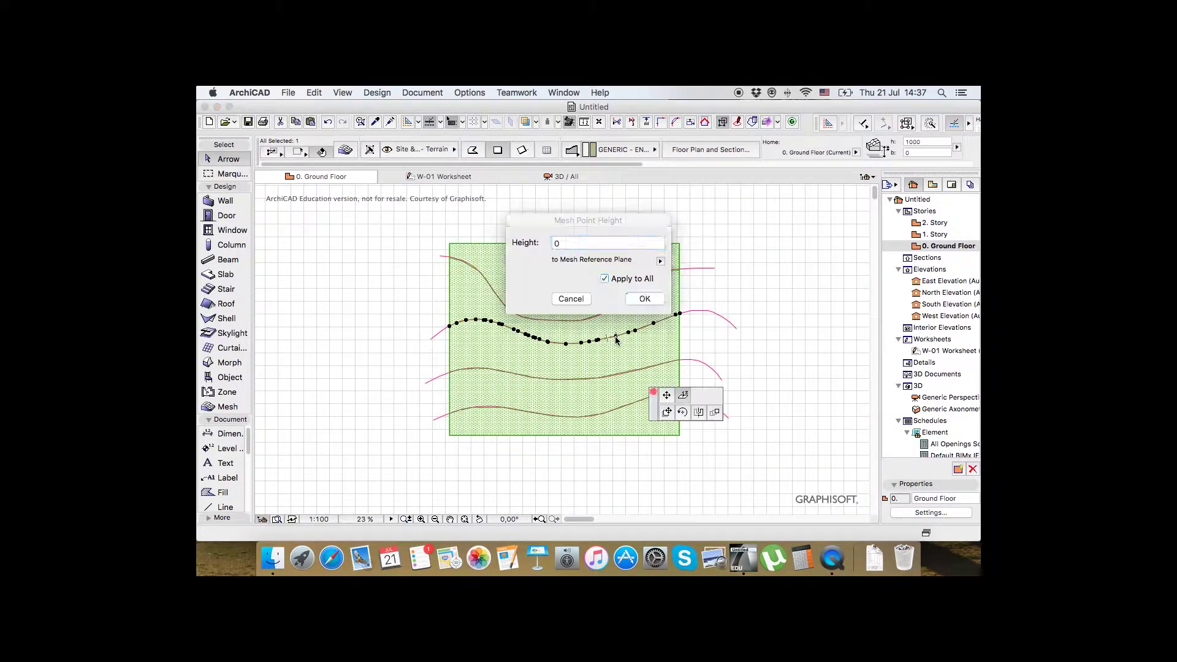
pyautogui.write('-')
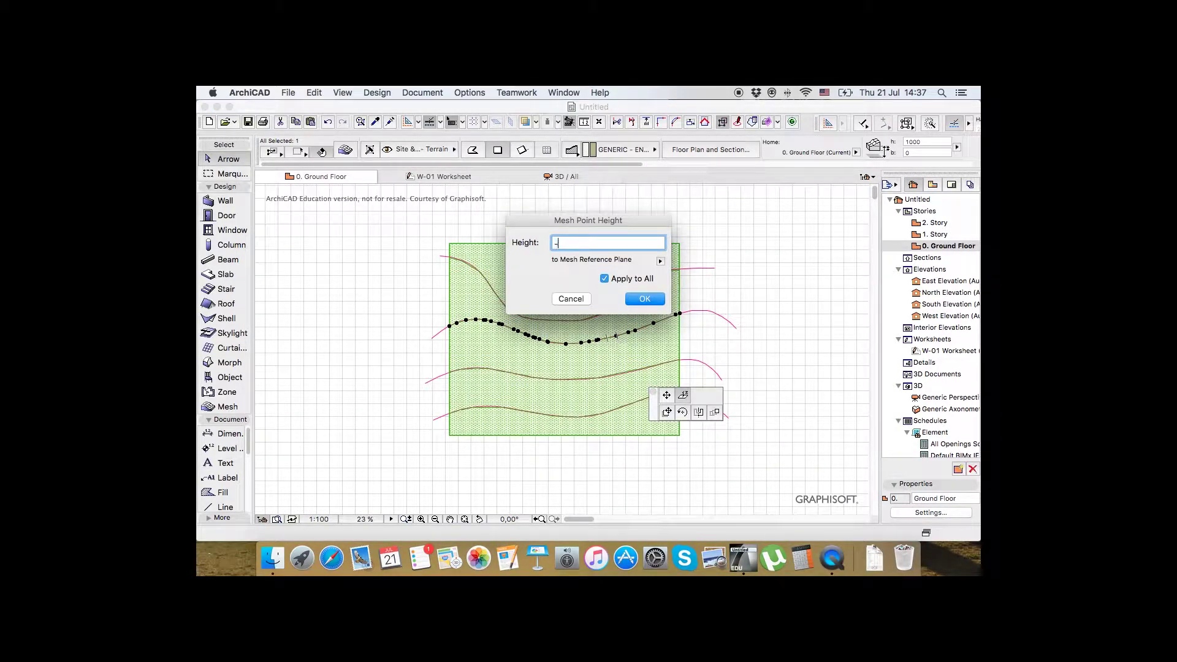
pyautogui.write('1000')
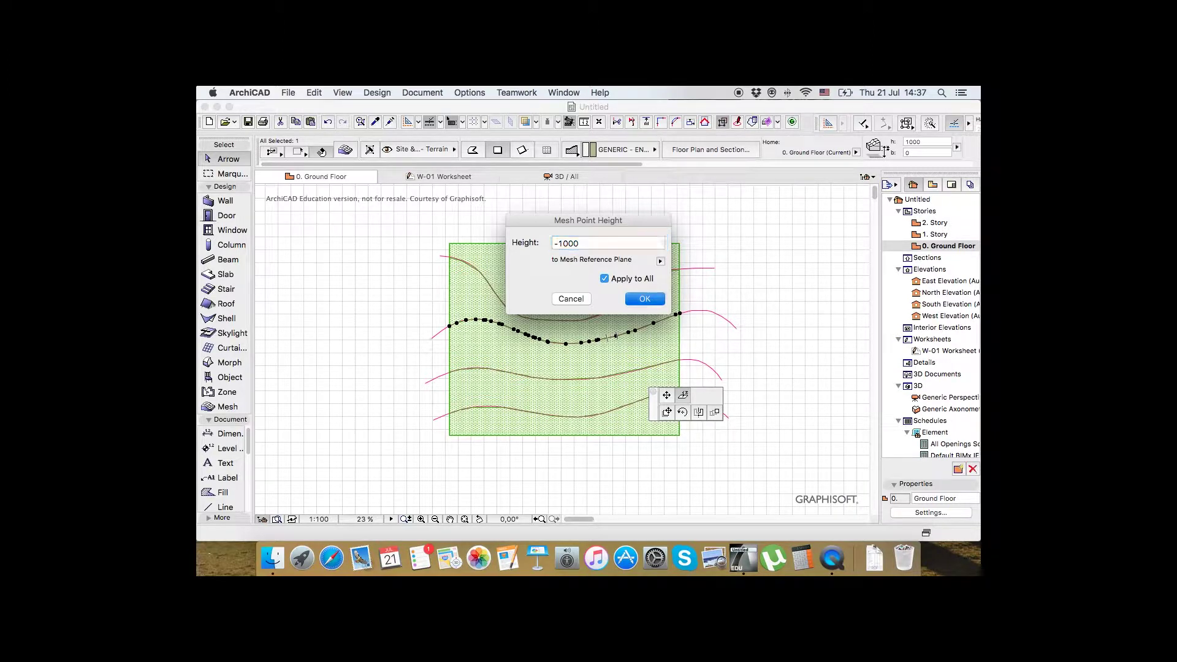
pyautogui.press('Return')
pyautogui.click(626, 376)
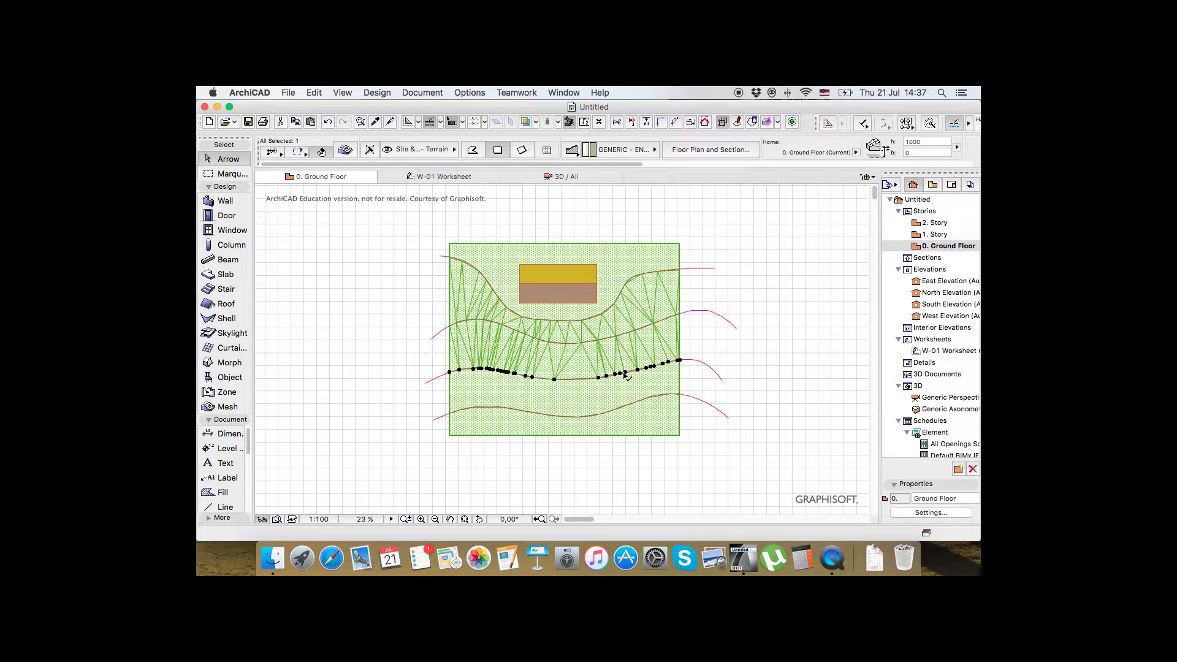
pyautogui.write('-20')
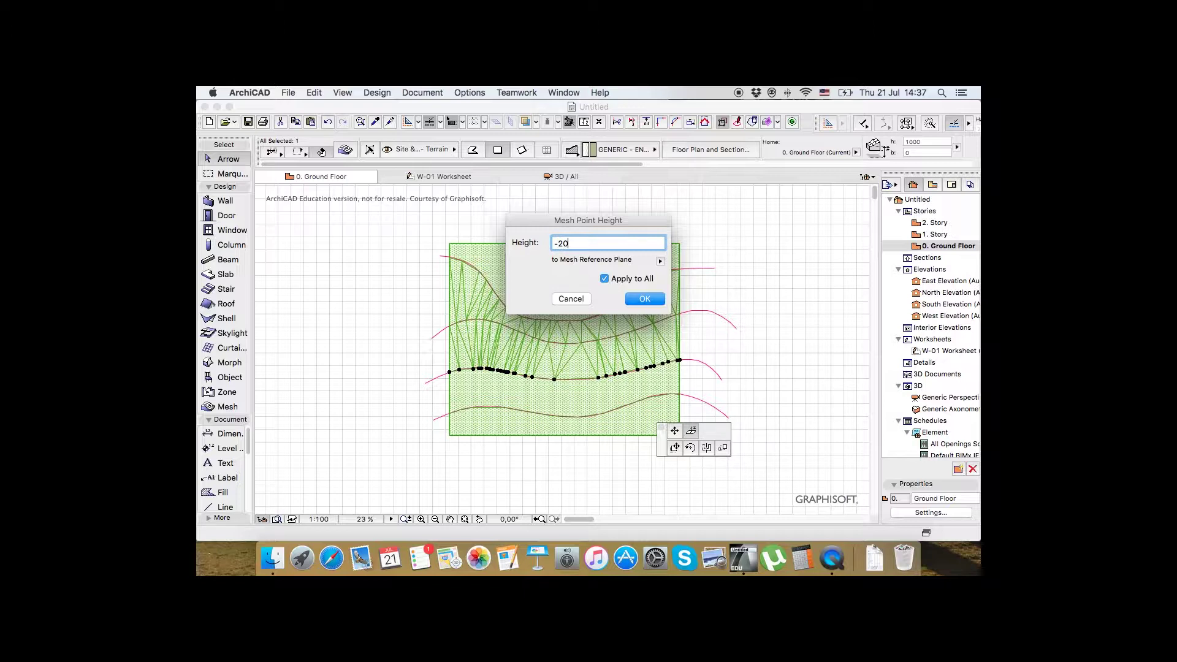
pyautogui.write('00')
pyautogui.press('Return')
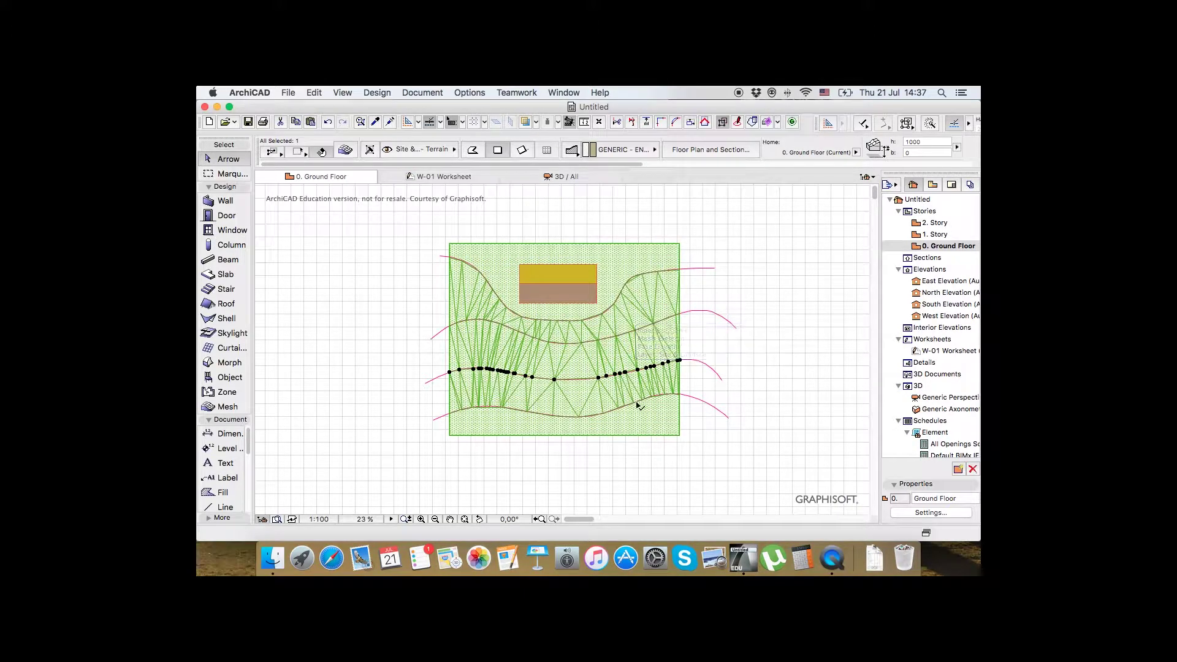
pyautogui.click(635, 404)
pyautogui.click(636, 406)
pyautogui.write('-')
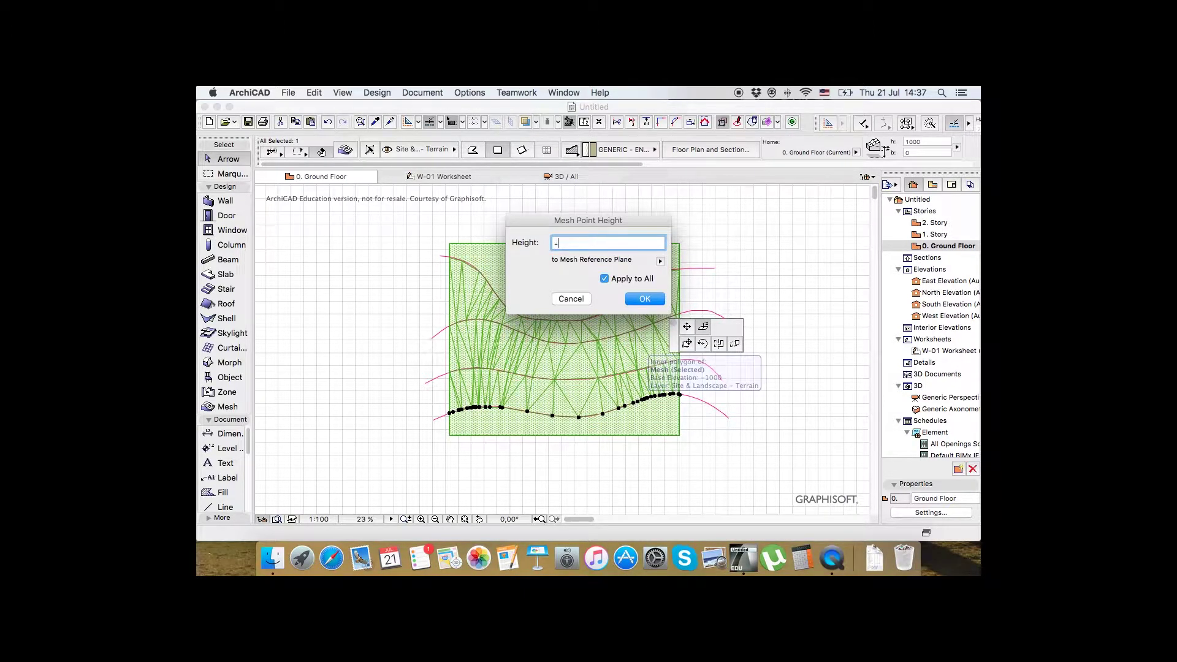
pyautogui.write('3000')
pyautogui.press('Return')
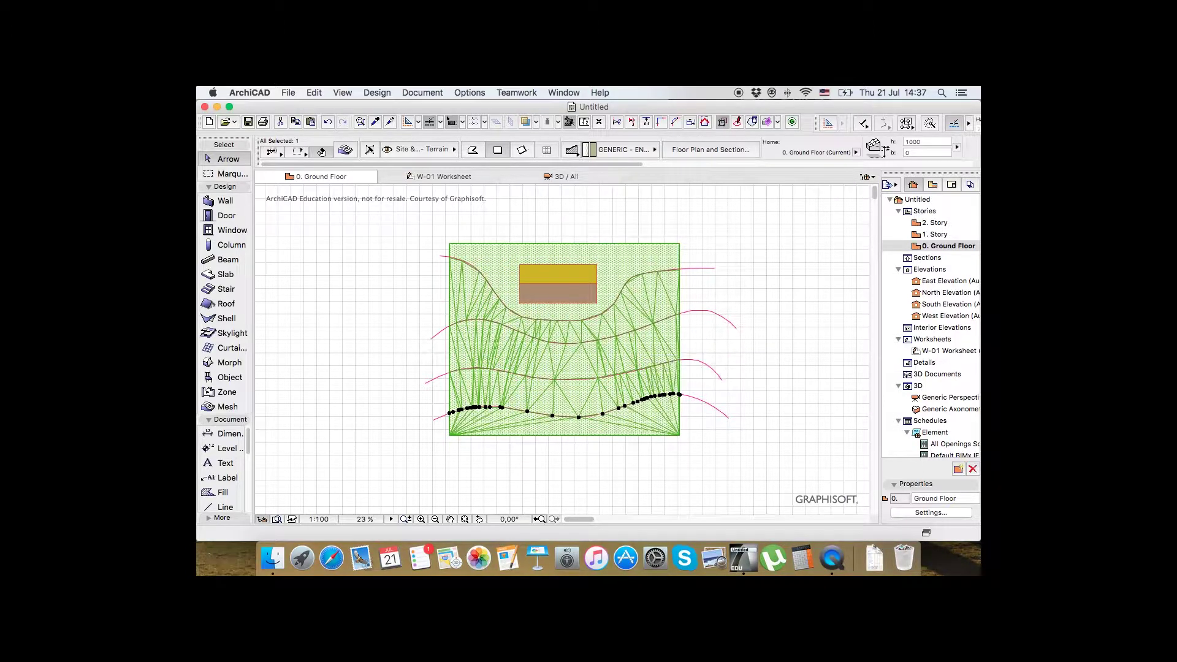
# Drop the bottom-right corner to -4000 and confirm the bottom-left corner height
pyautogui.click(680, 436)
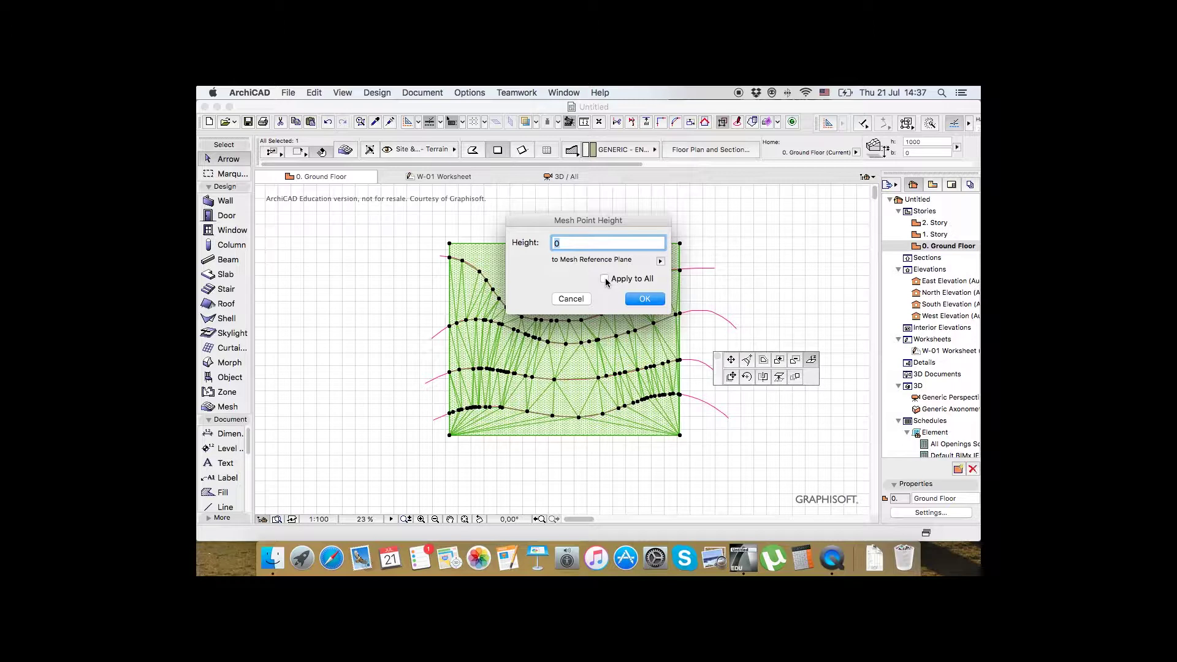
pyautogui.write('-4000')
pyautogui.press('Return')
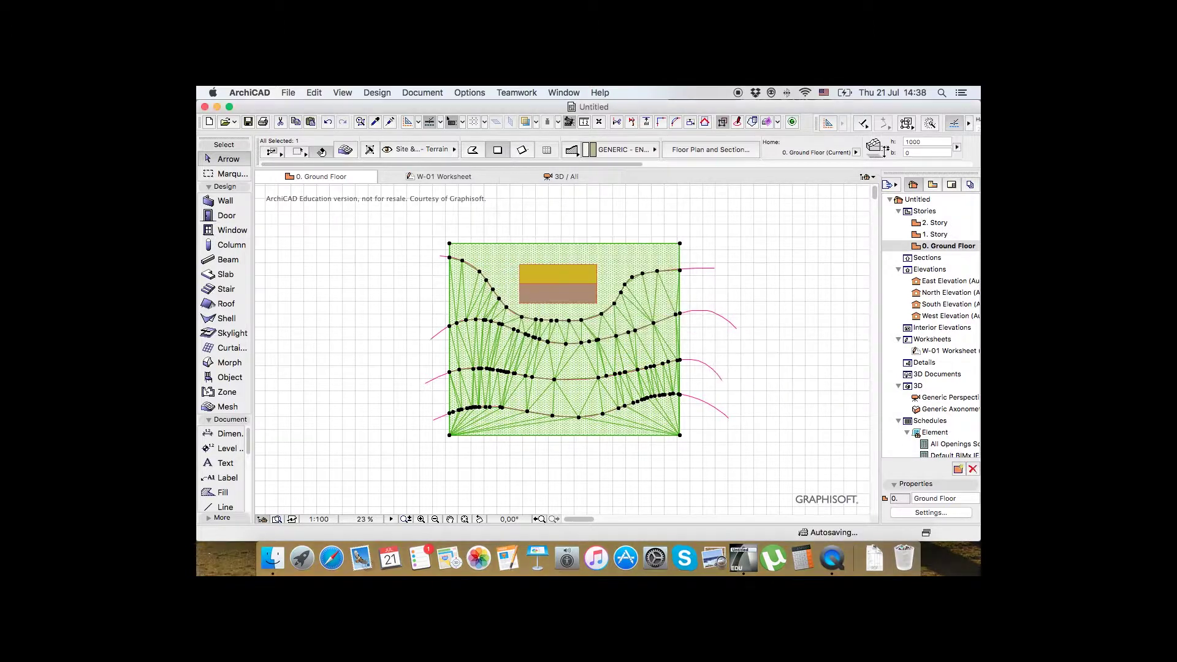
pyautogui.click(450, 435)
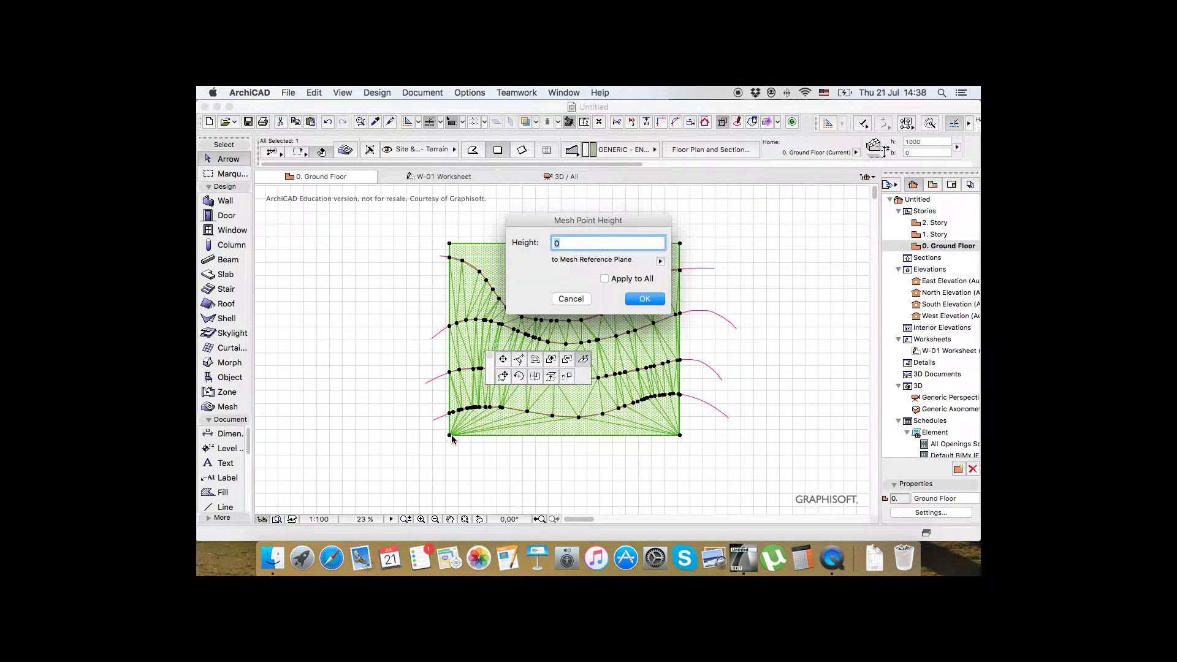
pyautogui.write('-4000')
pyautogui.press('Return')
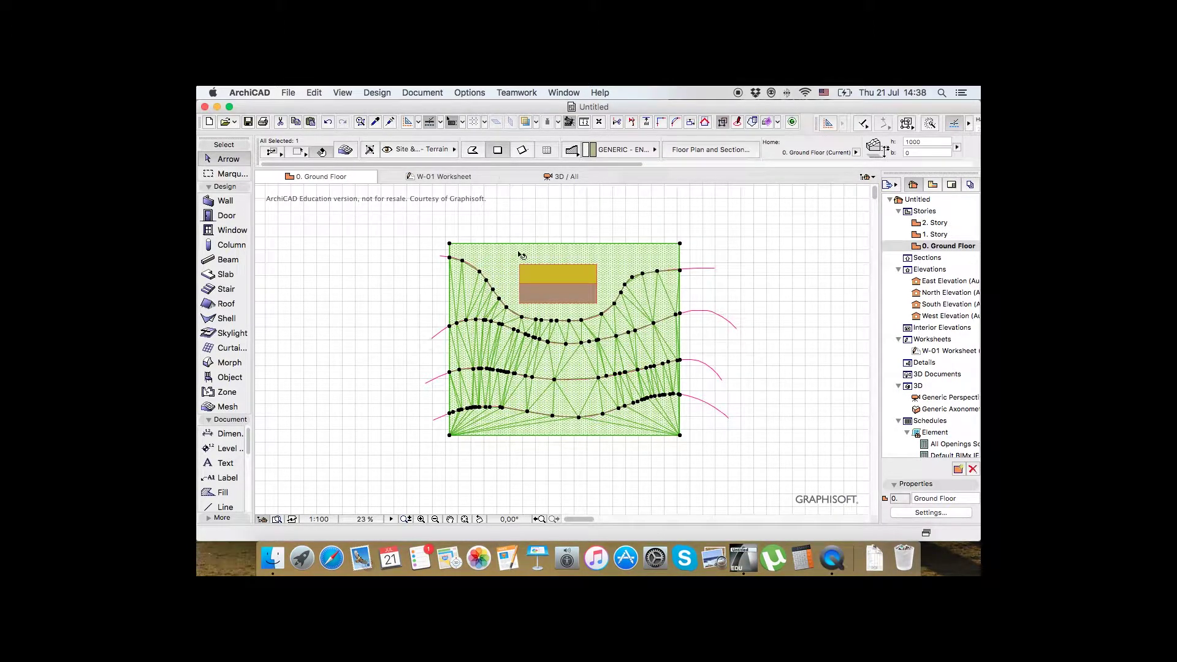
pyautogui.press('Escape')
# Orbit the stepped terrain in 3D from a low angle, then go back to the Ground Floor plan
pyautogui.click(561, 176)
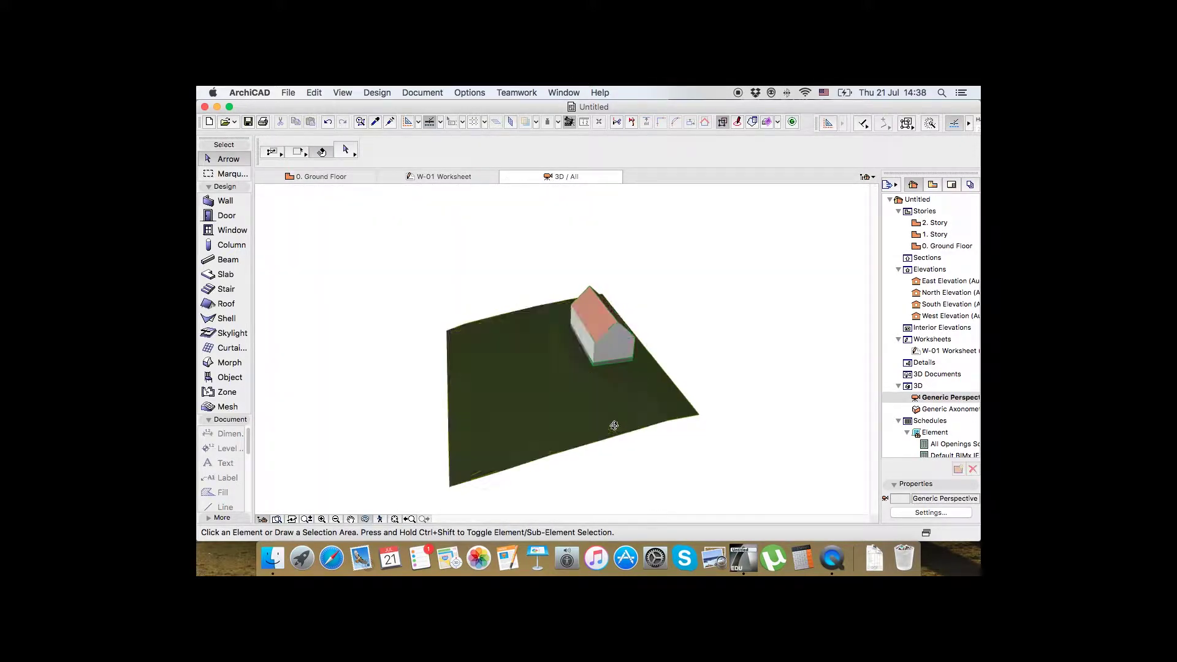
pyautogui.keyDown('shift'); pyautogui.moveTo(612, 426); pyautogui.dragTo(604, 380, button='middle'); pyautogui.keyUp('shift')
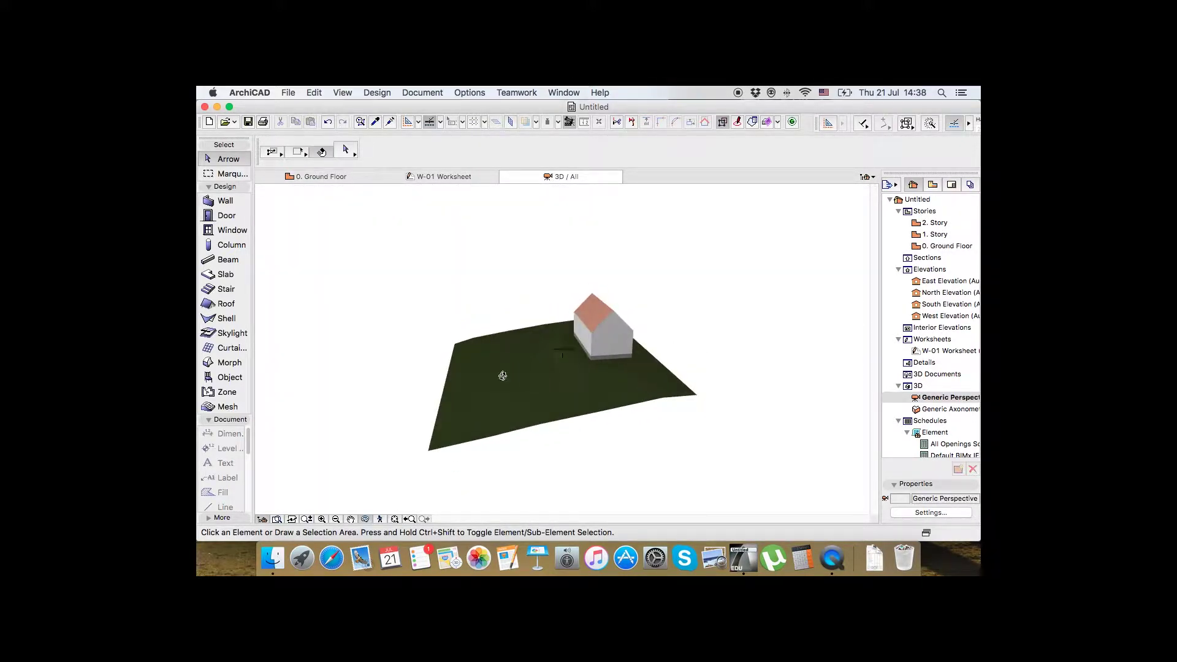
pyautogui.keyDown('shift'); pyautogui.moveTo(539, 344); pyautogui.dragTo(577, 359, button='middle'); pyautogui.keyUp('shift')
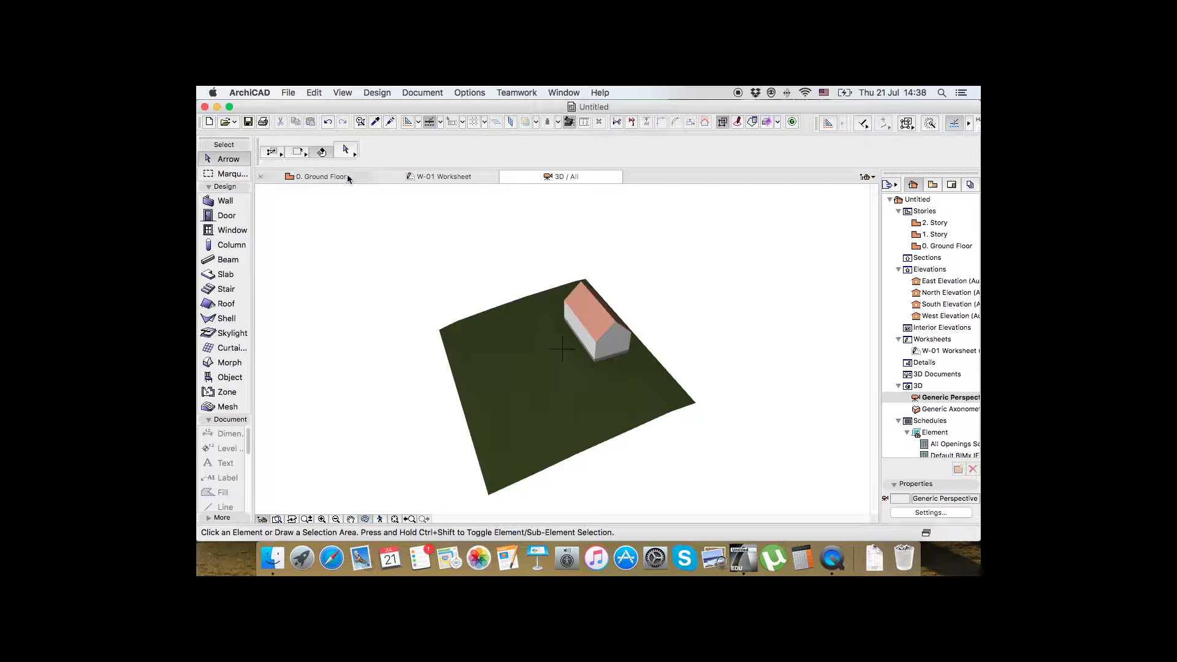
pyautogui.click(328, 178)
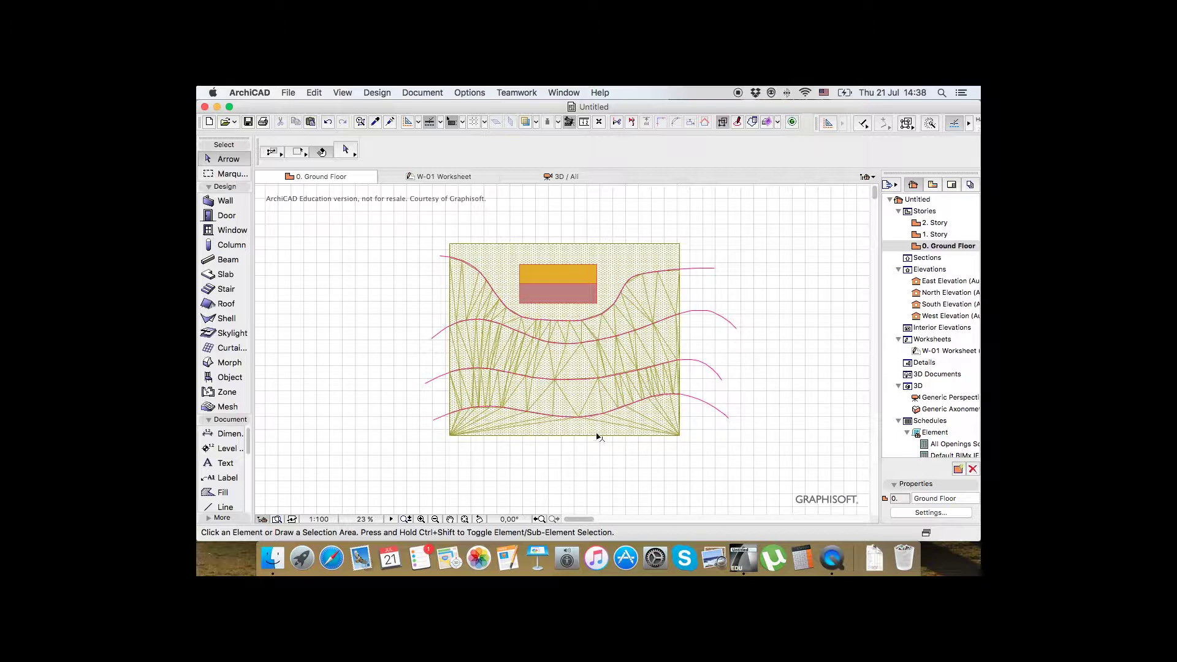
# Set the terrain mesh's lowest contour points to a height of -3000, applied to all
pyautogui.click(607, 417)
pyautogui.click(607, 417)
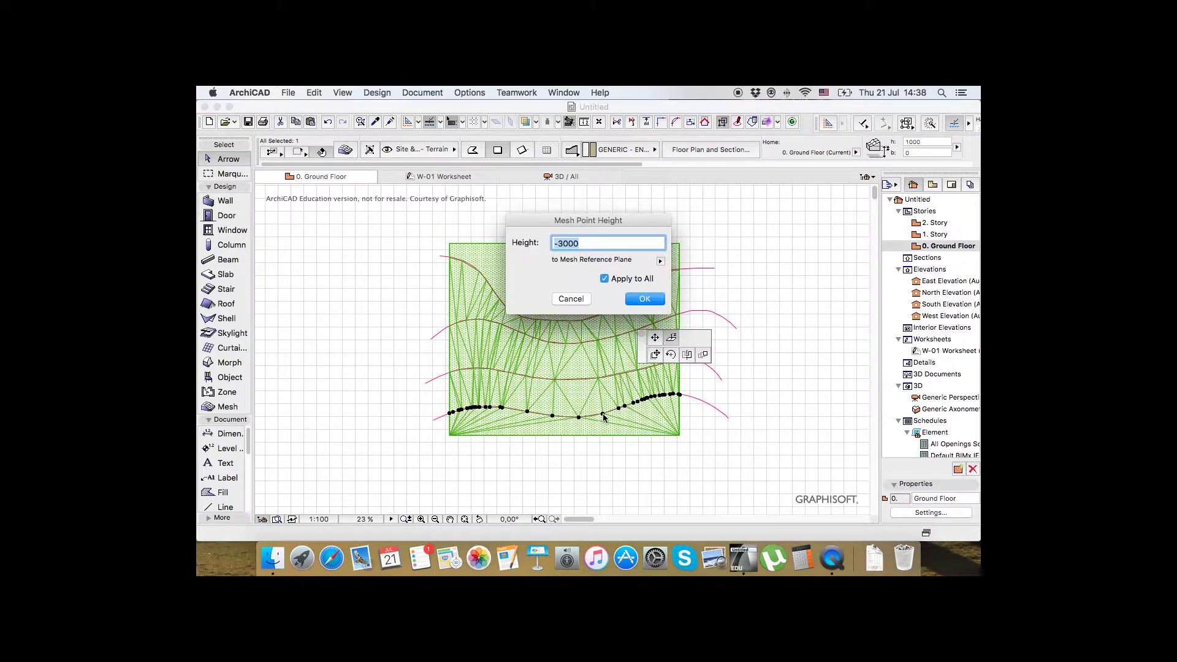
pyautogui.click(641, 299)
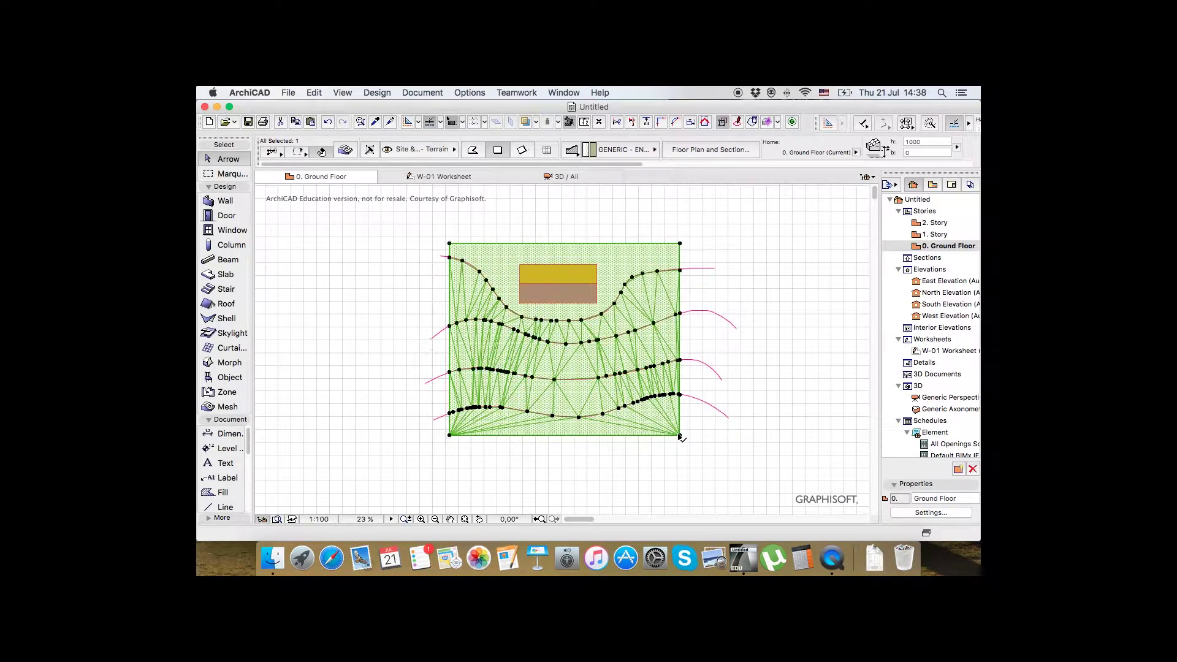
# Set the mesh's bottom-right and lower-left corner points to a height of -3000
pyautogui.click(679, 436)
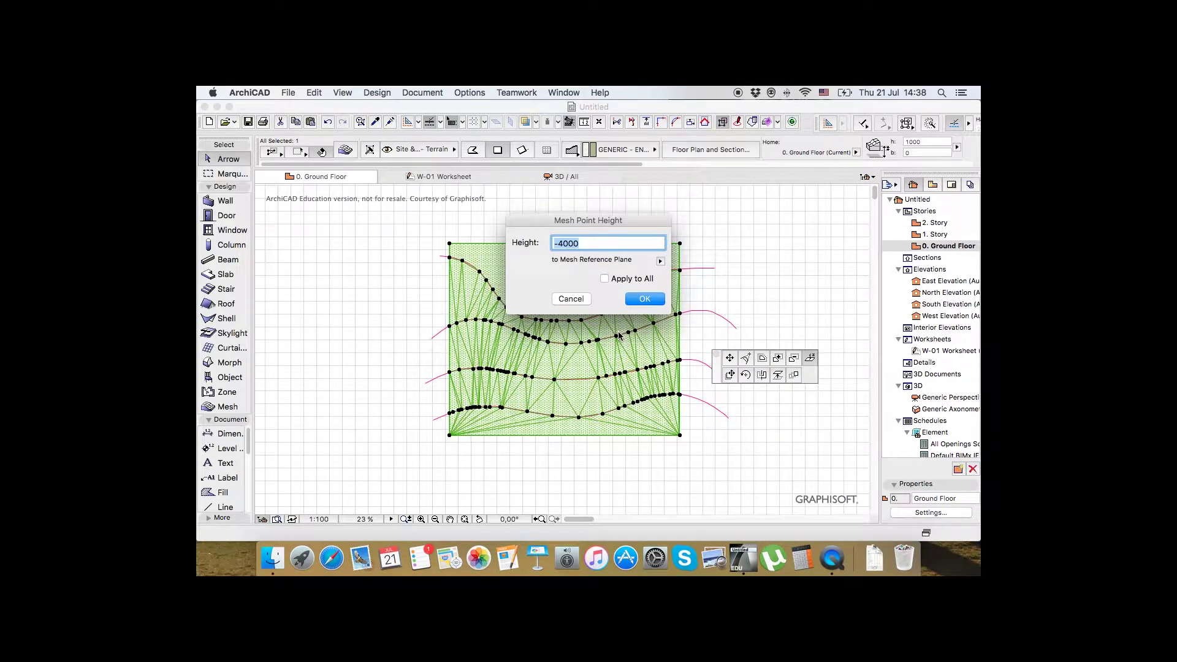
pyautogui.write('-3000')
pyautogui.click(644, 299)
pyautogui.click(450, 435)
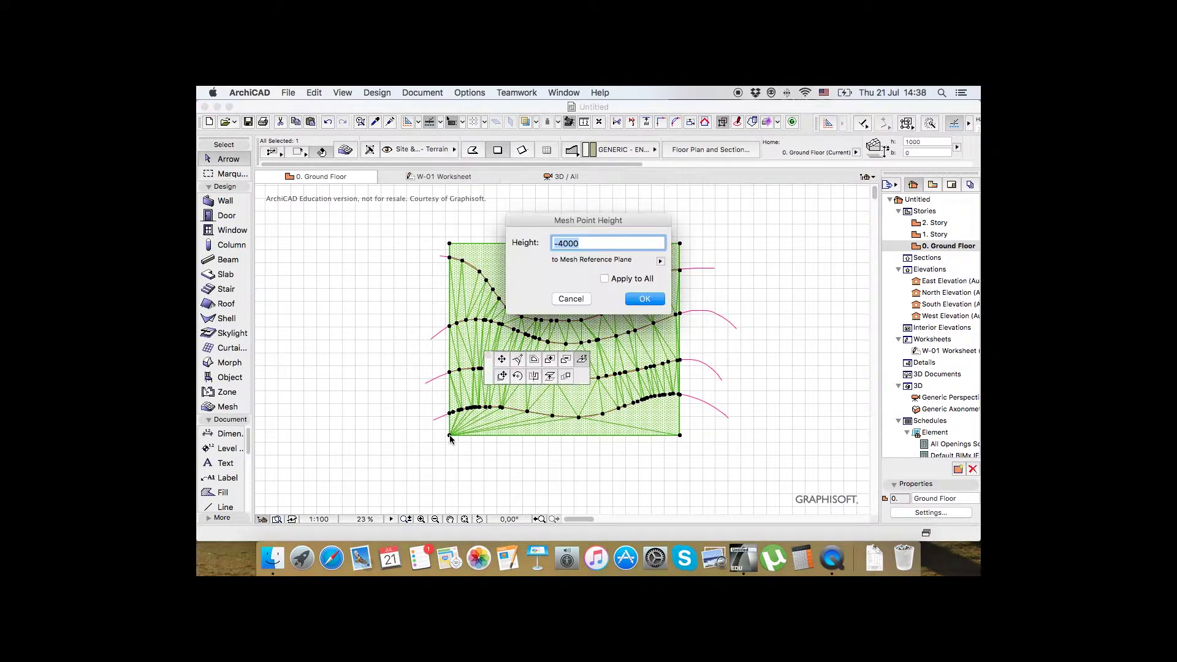
pyautogui.write('-3000')
pyautogui.press('Return')
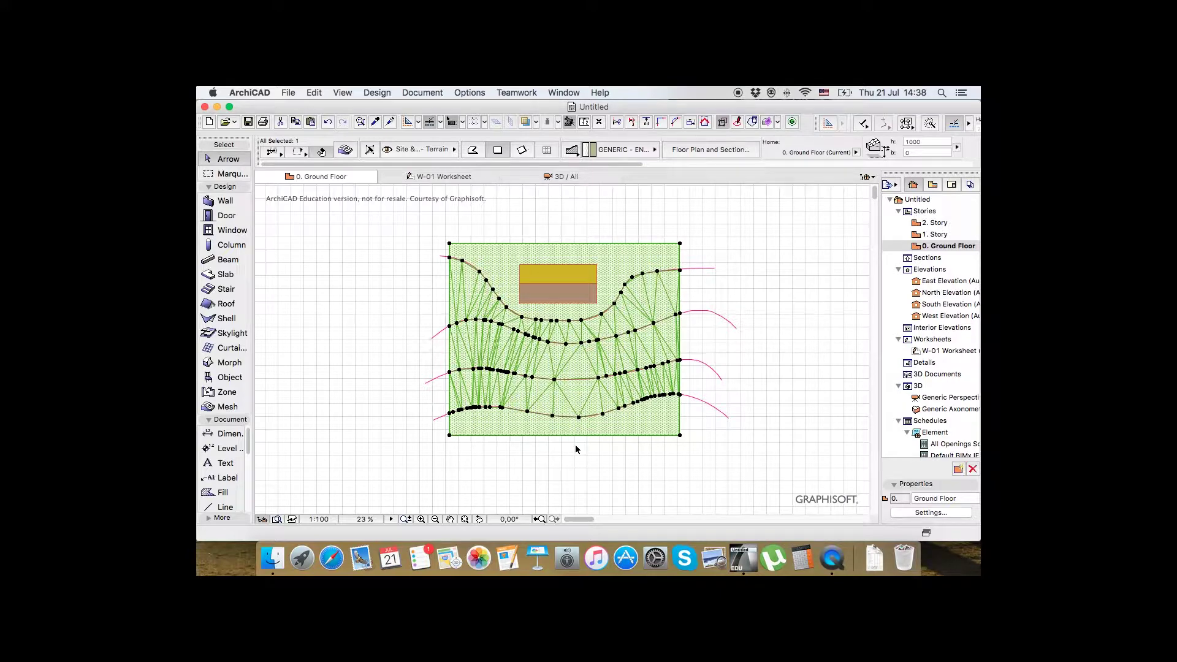
pyautogui.click(306, 426)
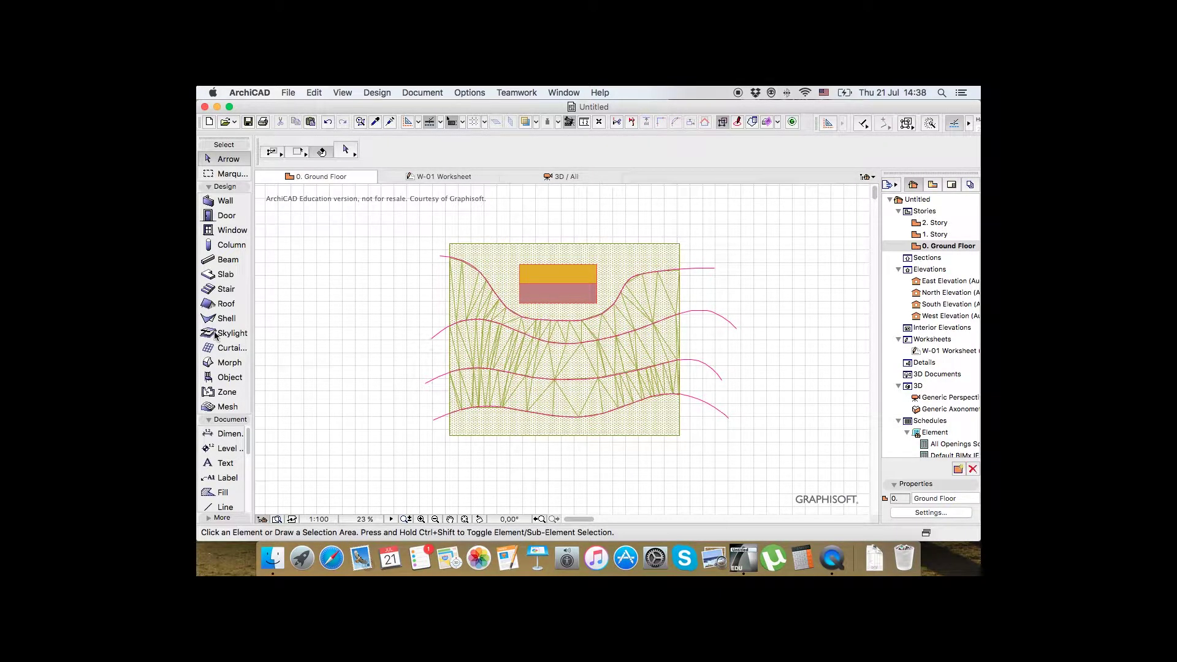
pyautogui.scroll(-2, 224, 497)
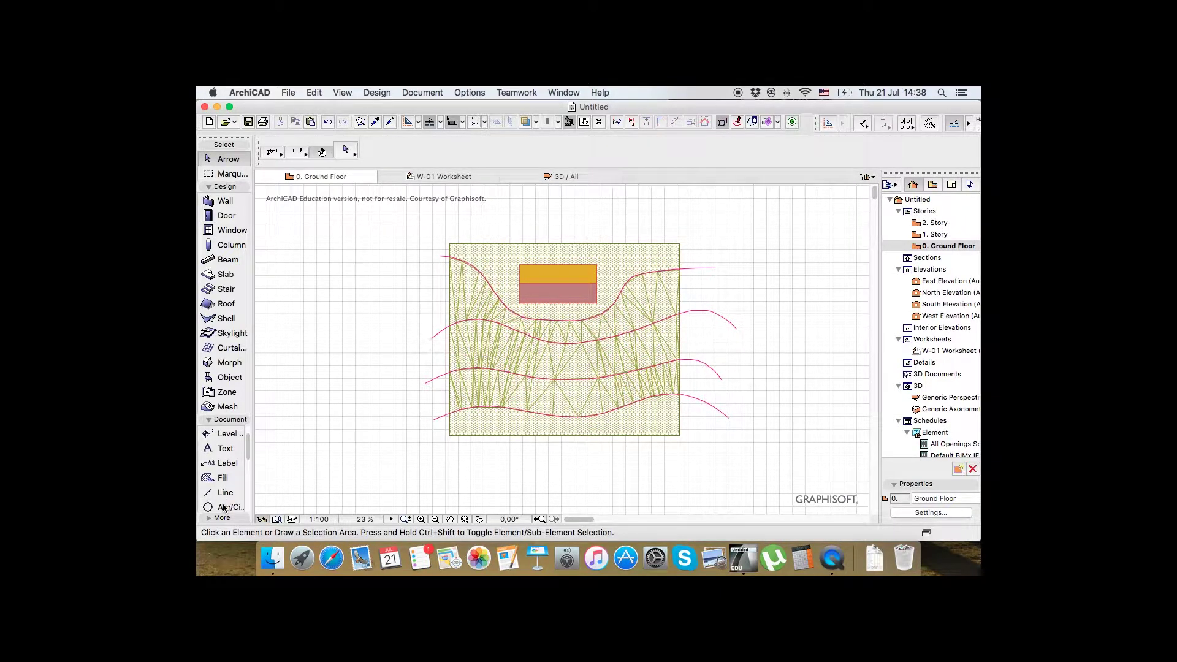
# Draw a rectangle polyline outlining the terrain mesh from its top-left to bottom-right corner
pyautogui.click(221, 505)
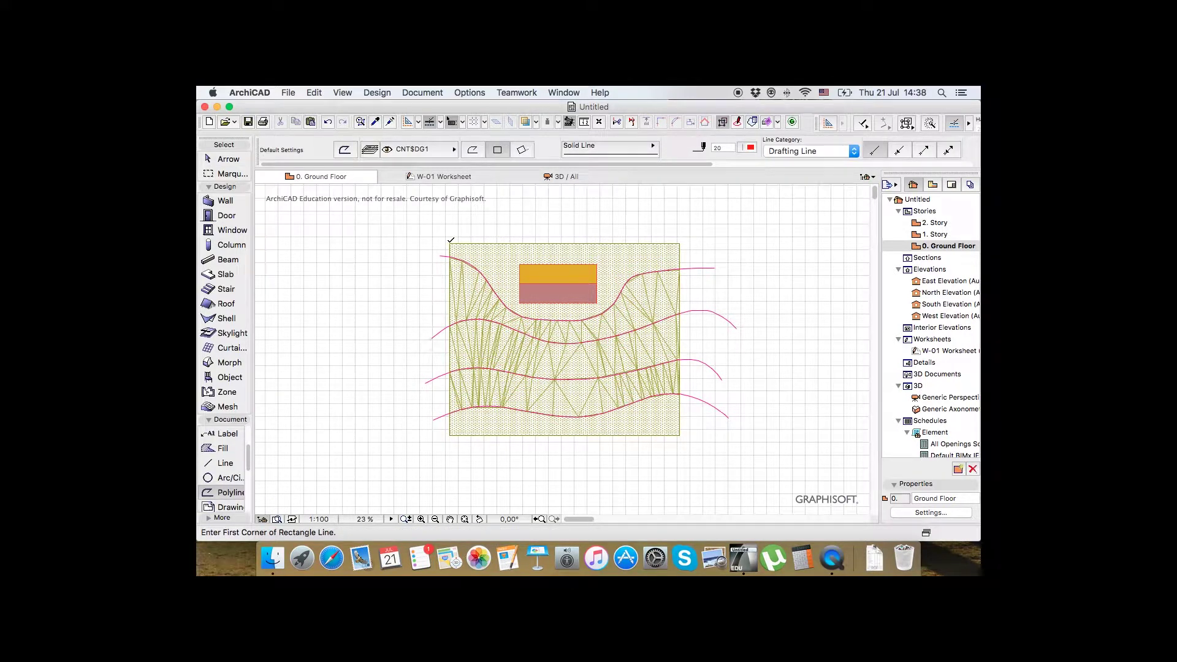
pyautogui.click(450, 243)
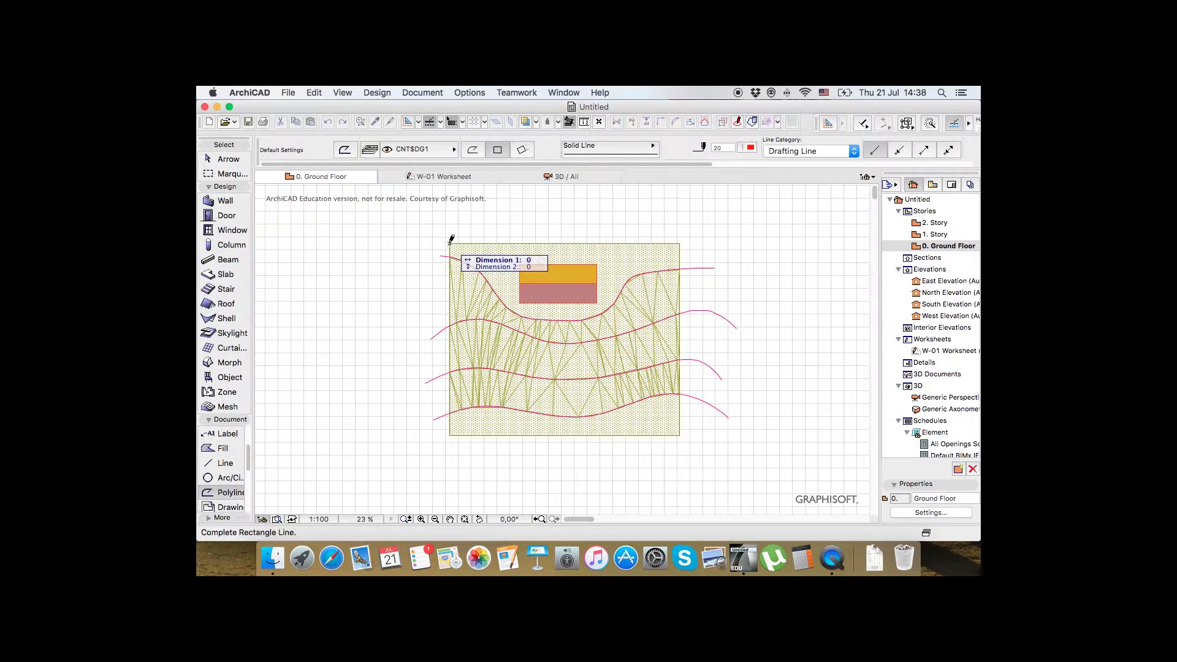
pyautogui.click(679, 436)
pyautogui.press('Escape')
# Subtract the strip below the lowest contour from the mesh outline so the grass ends there
pyautogui.click(636, 427)
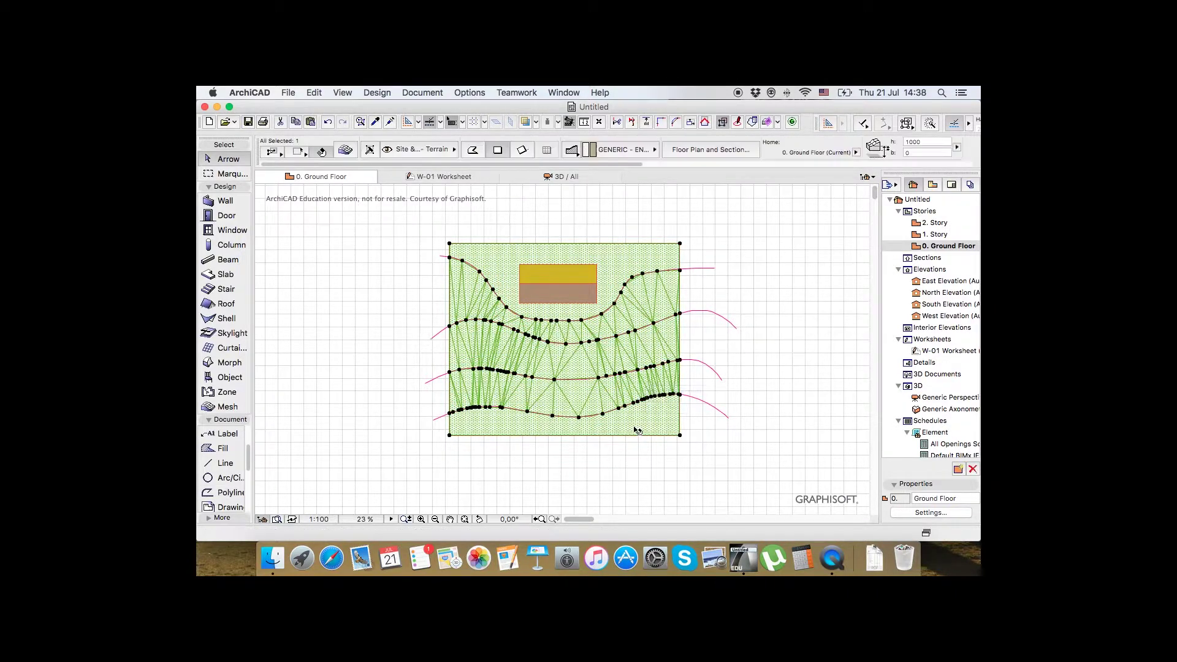
pyautogui.click(680, 437)
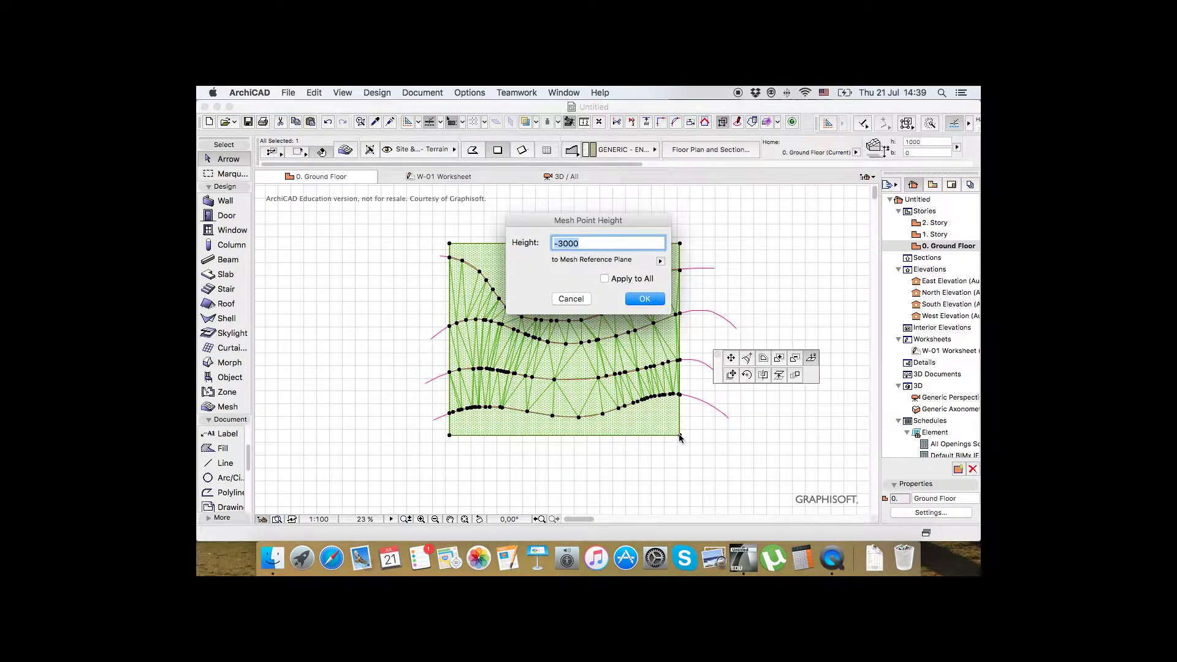
pyautogui.click(571, 298)
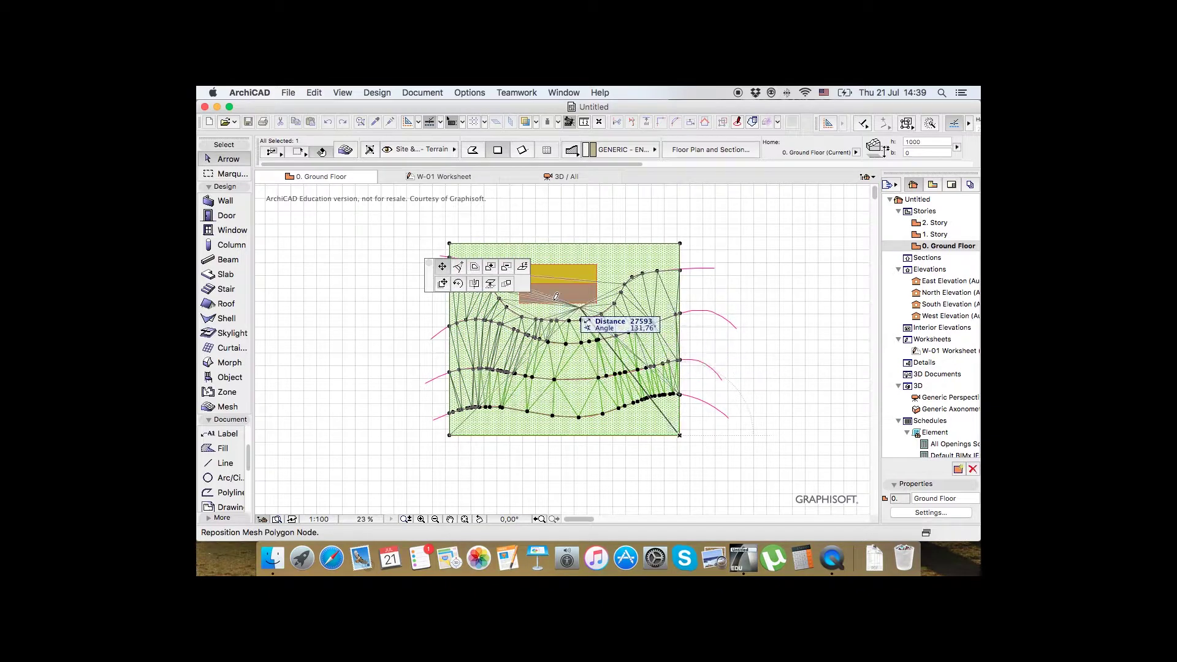
pyautogui.click(506, 267)
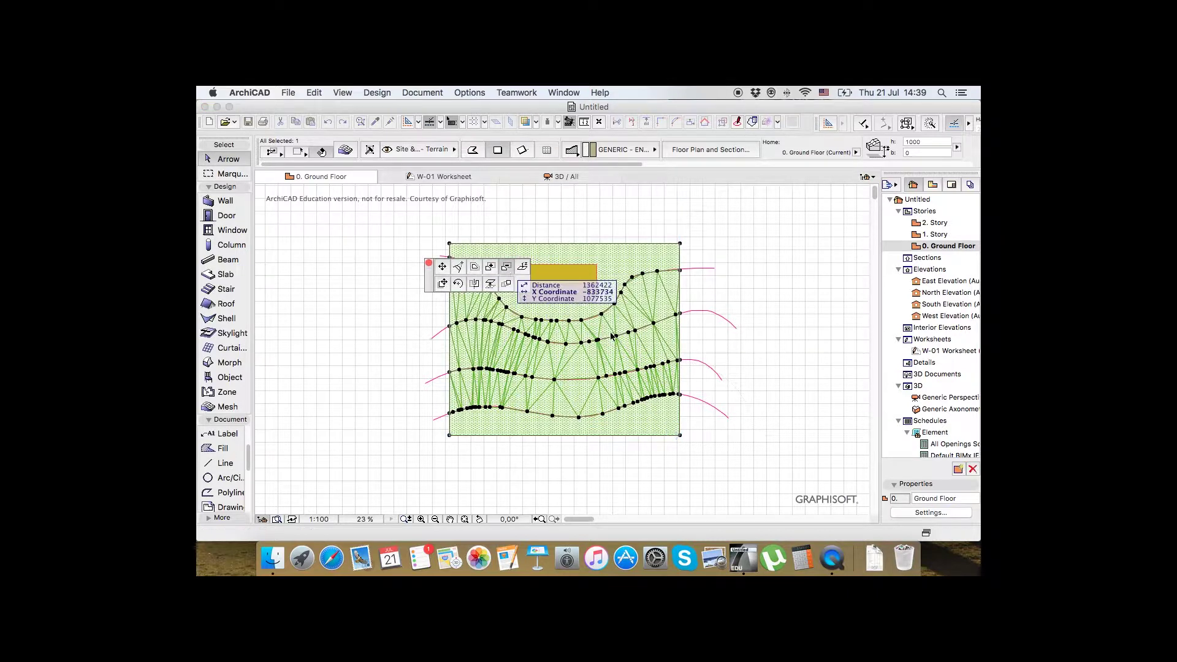
pyautogui.click(645, 425)
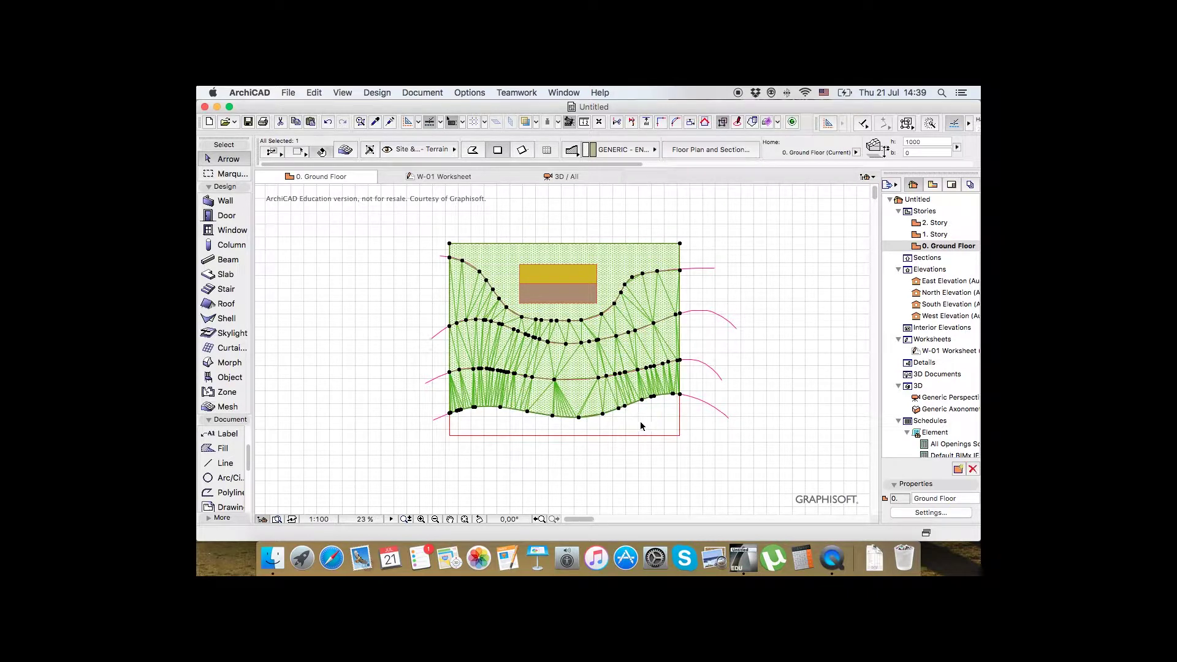
pyautogui.click(491, 429)
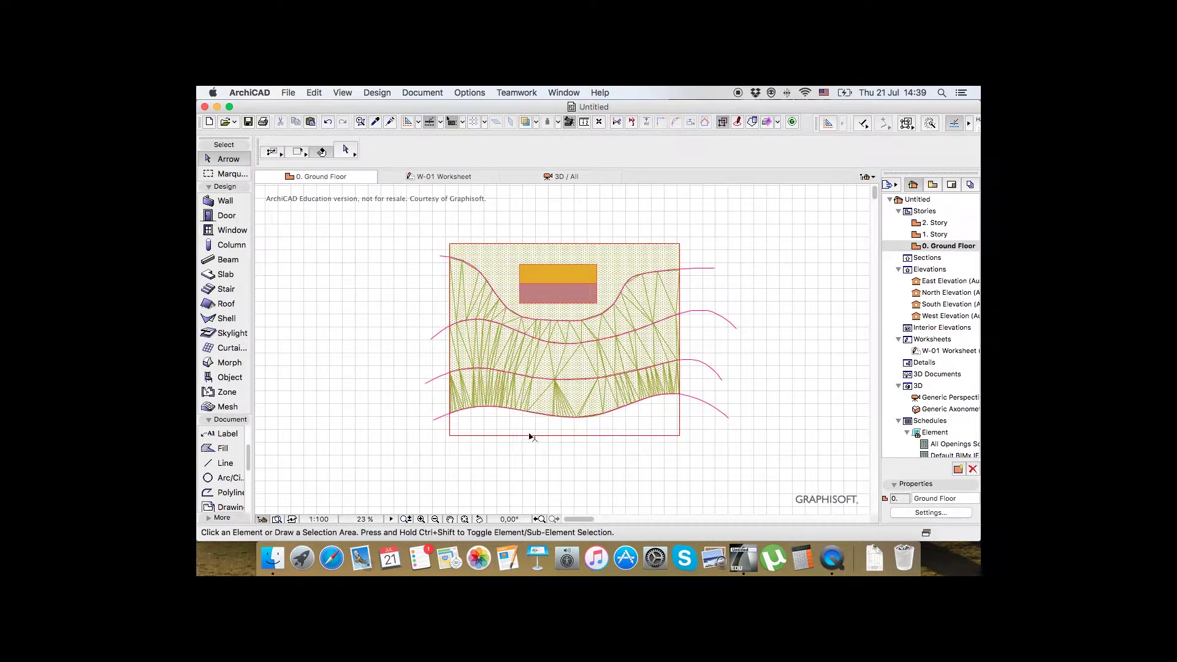
# Magic-wand a new mesh filling the strip below the lowest contour inside the rectangle
pyautogui.click(225, 407)
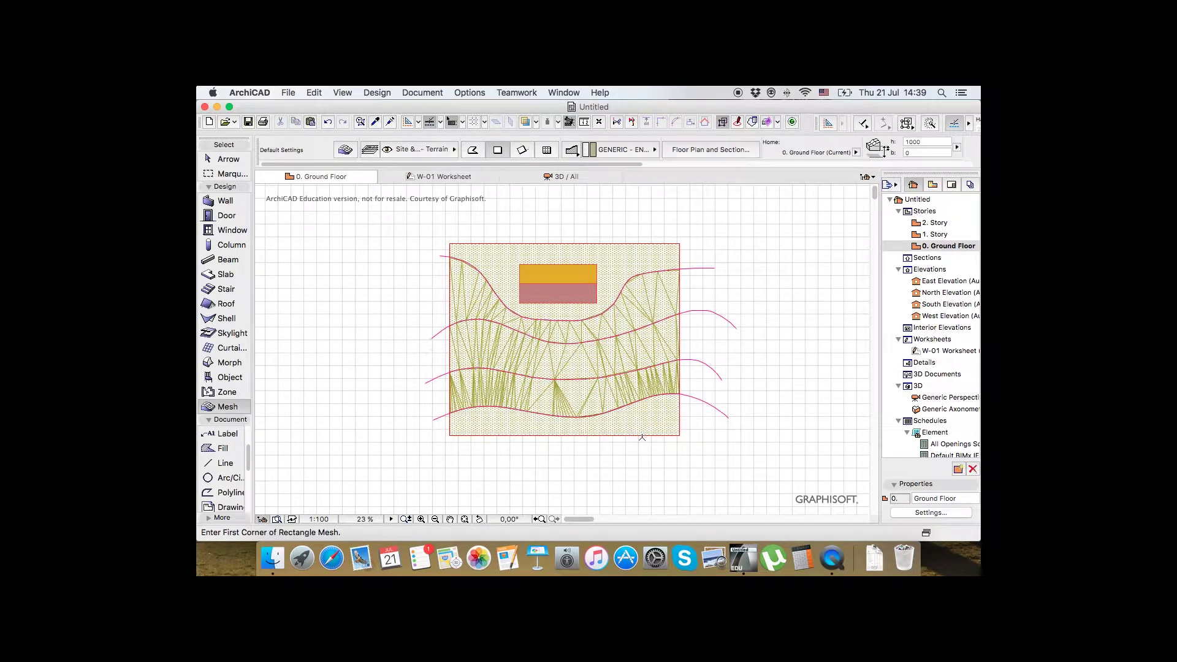
pyautogui.press('Escape')
pyautogui.click(652, 423)
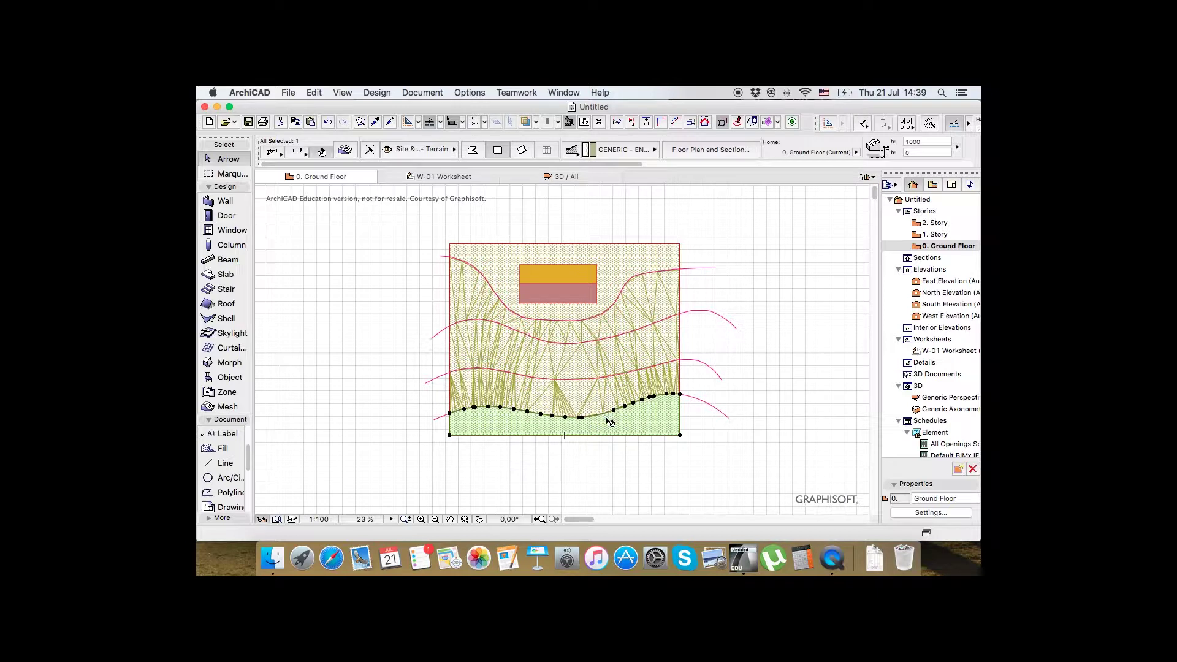
pyautogui.click(681, 437)
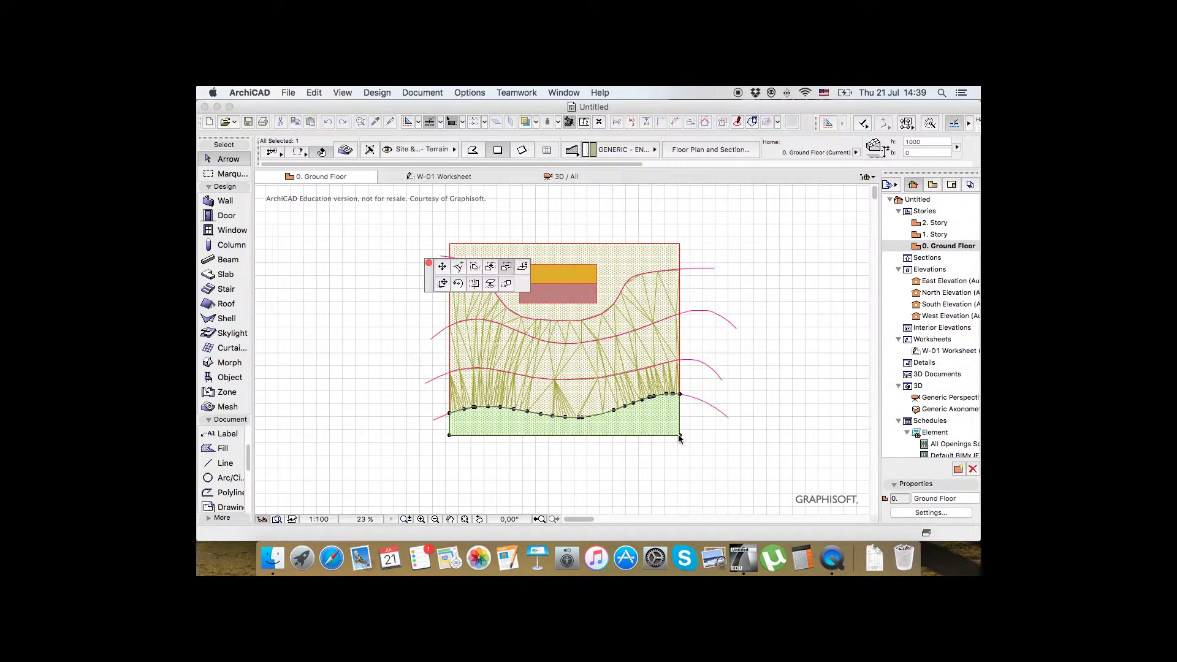
# Elevate the new lower mesh by -3000 to drop it below the main terrain
pyautogui.click(489, 285)
pyautogui.write('-')
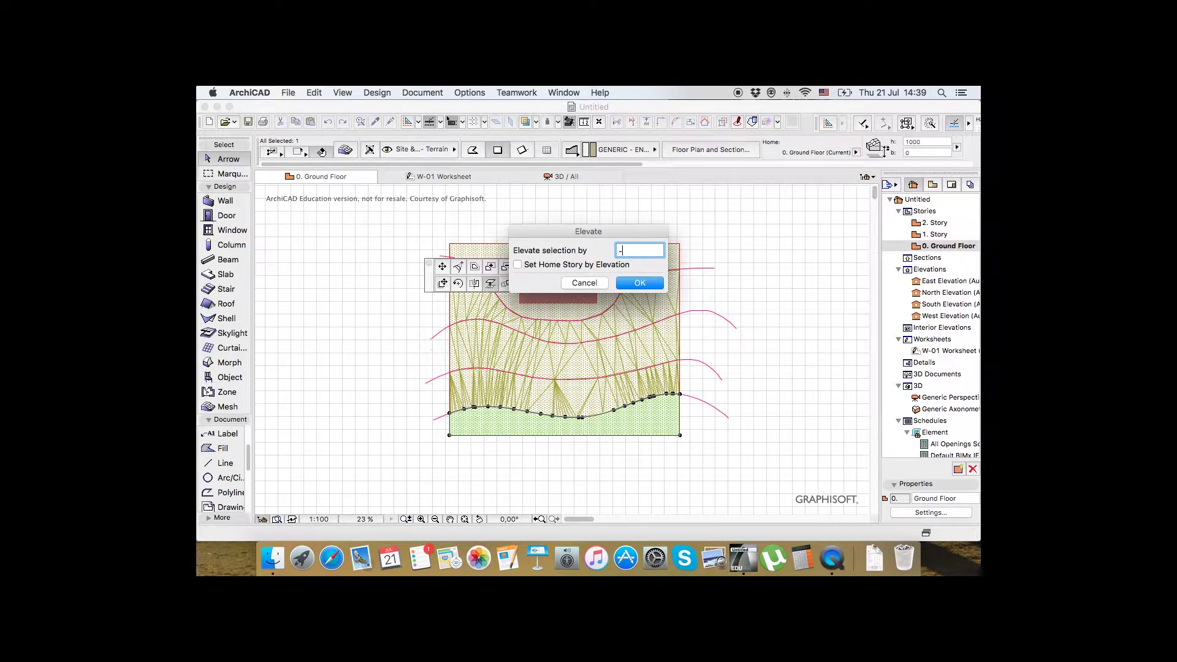
pyautogui.write('3000')
pyautogui.press('Return')
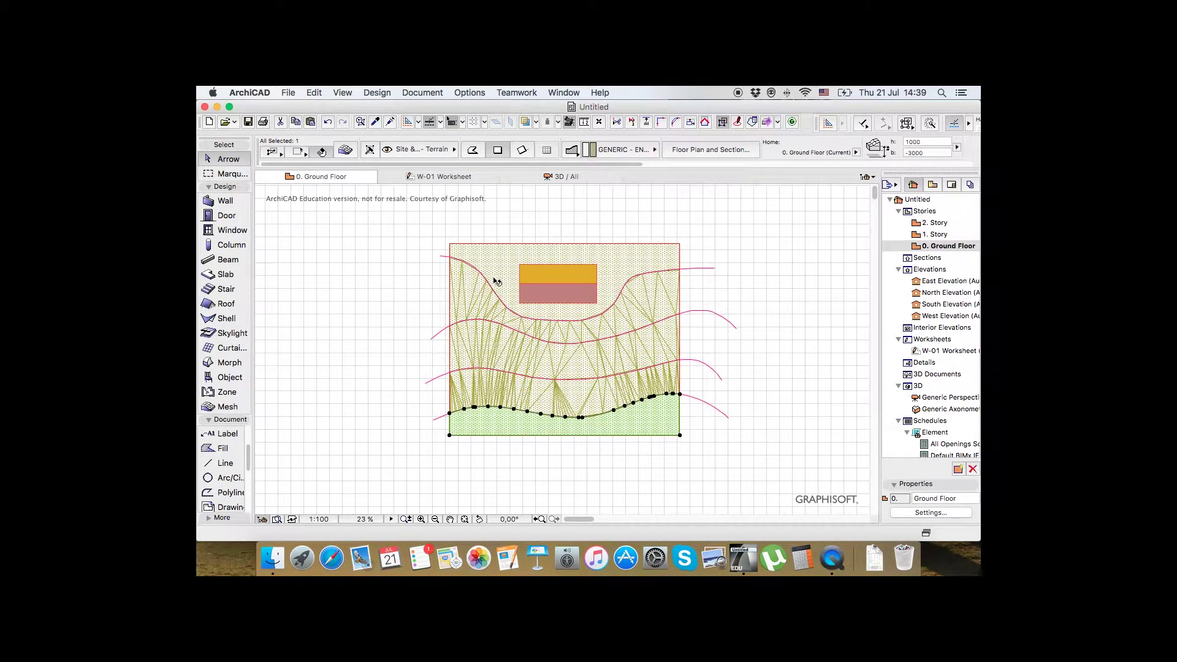
pyautogui.hscroll(5, 815, 153)
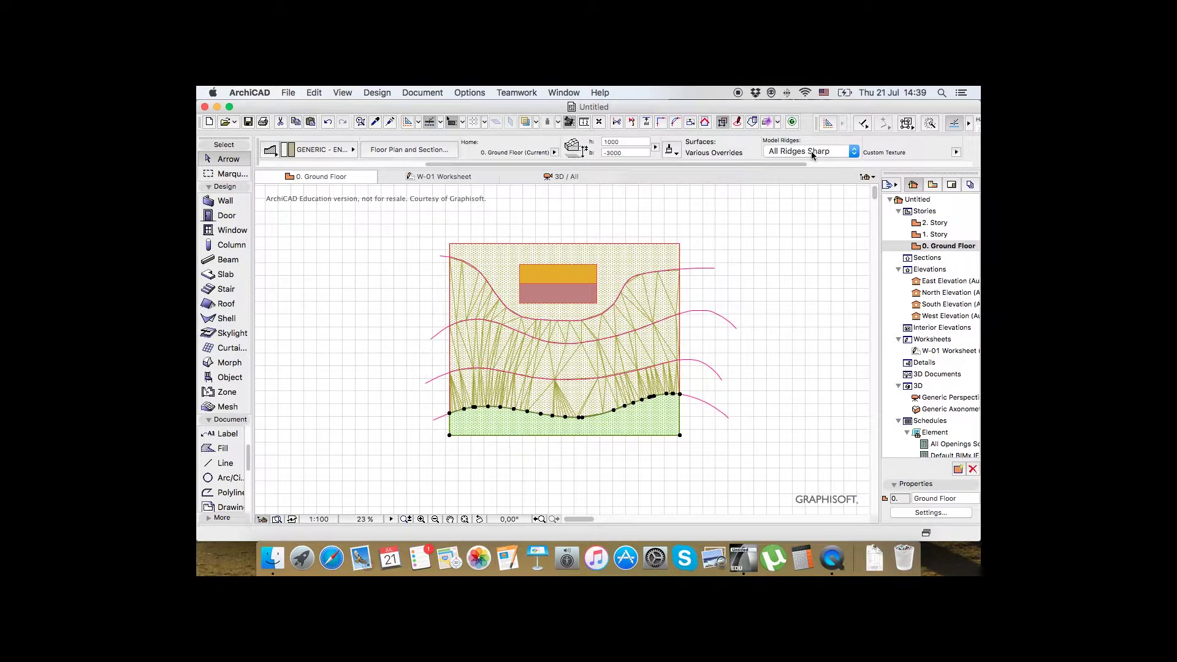
pyautogui.click(670, 150)
pyautogui.click(736, 294)
pyautogui.click(740, 300)
# Show the whole model in the 3D / All view to check the terrain and water strip
pyautogui.click(539, 178)
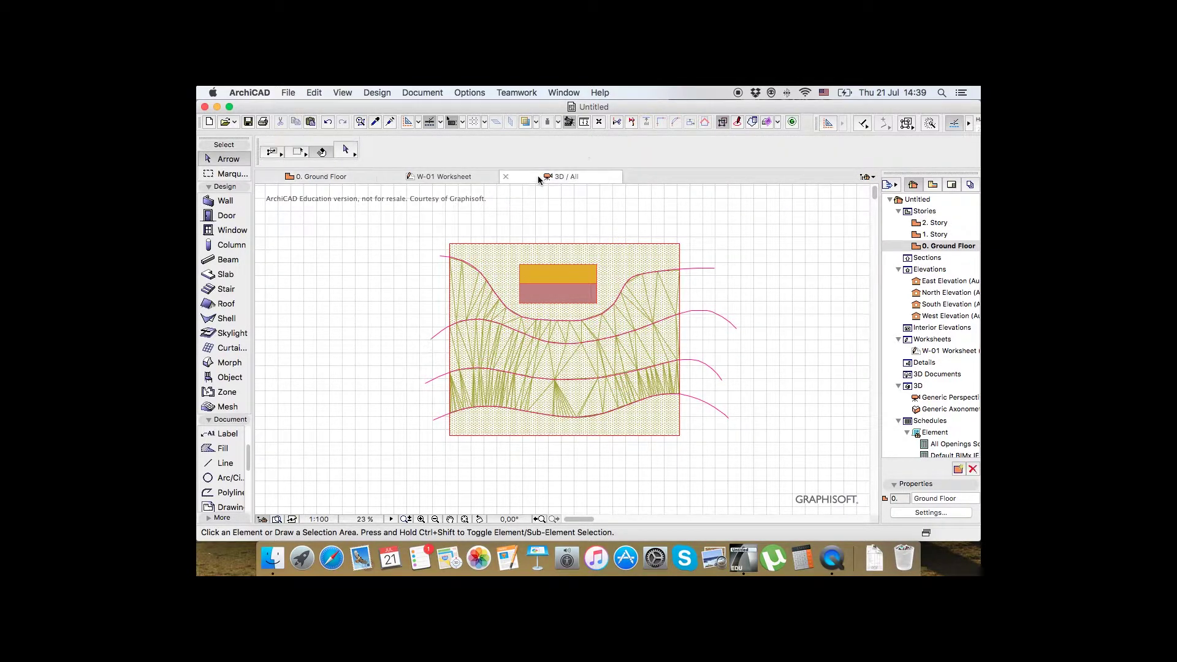